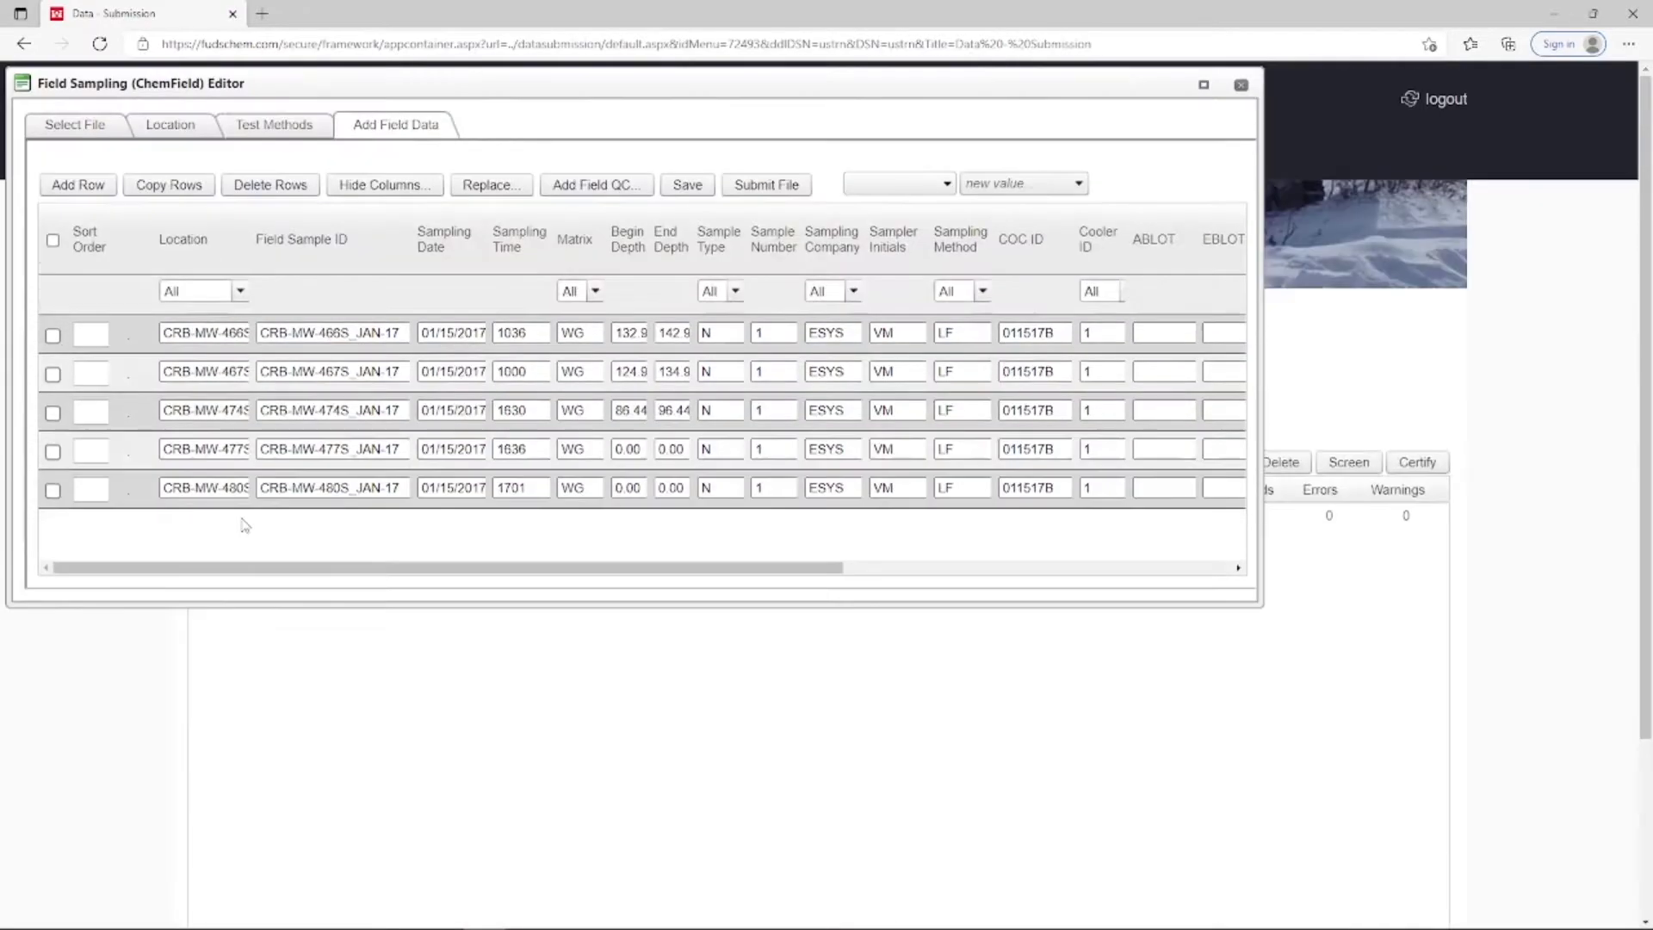
Widen the Field Sampling (ChemField) Editor window to show more of the sample table's columns.
drag(1250, 548, 1632, 520)
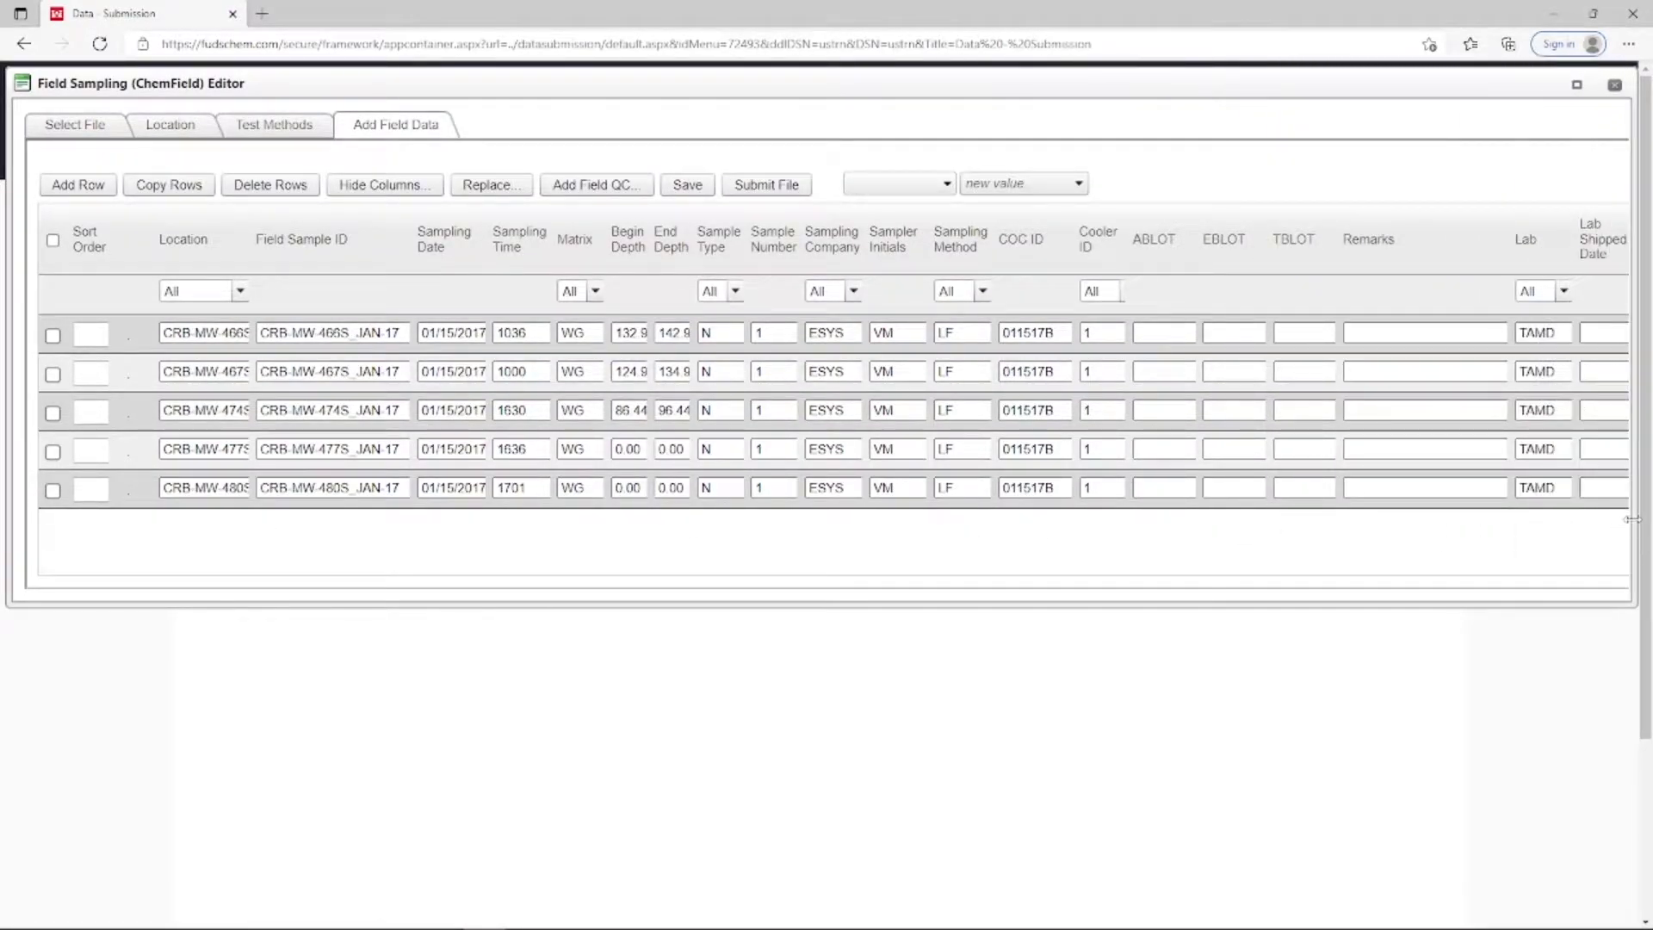
click(53, 336)
click(53, 375)
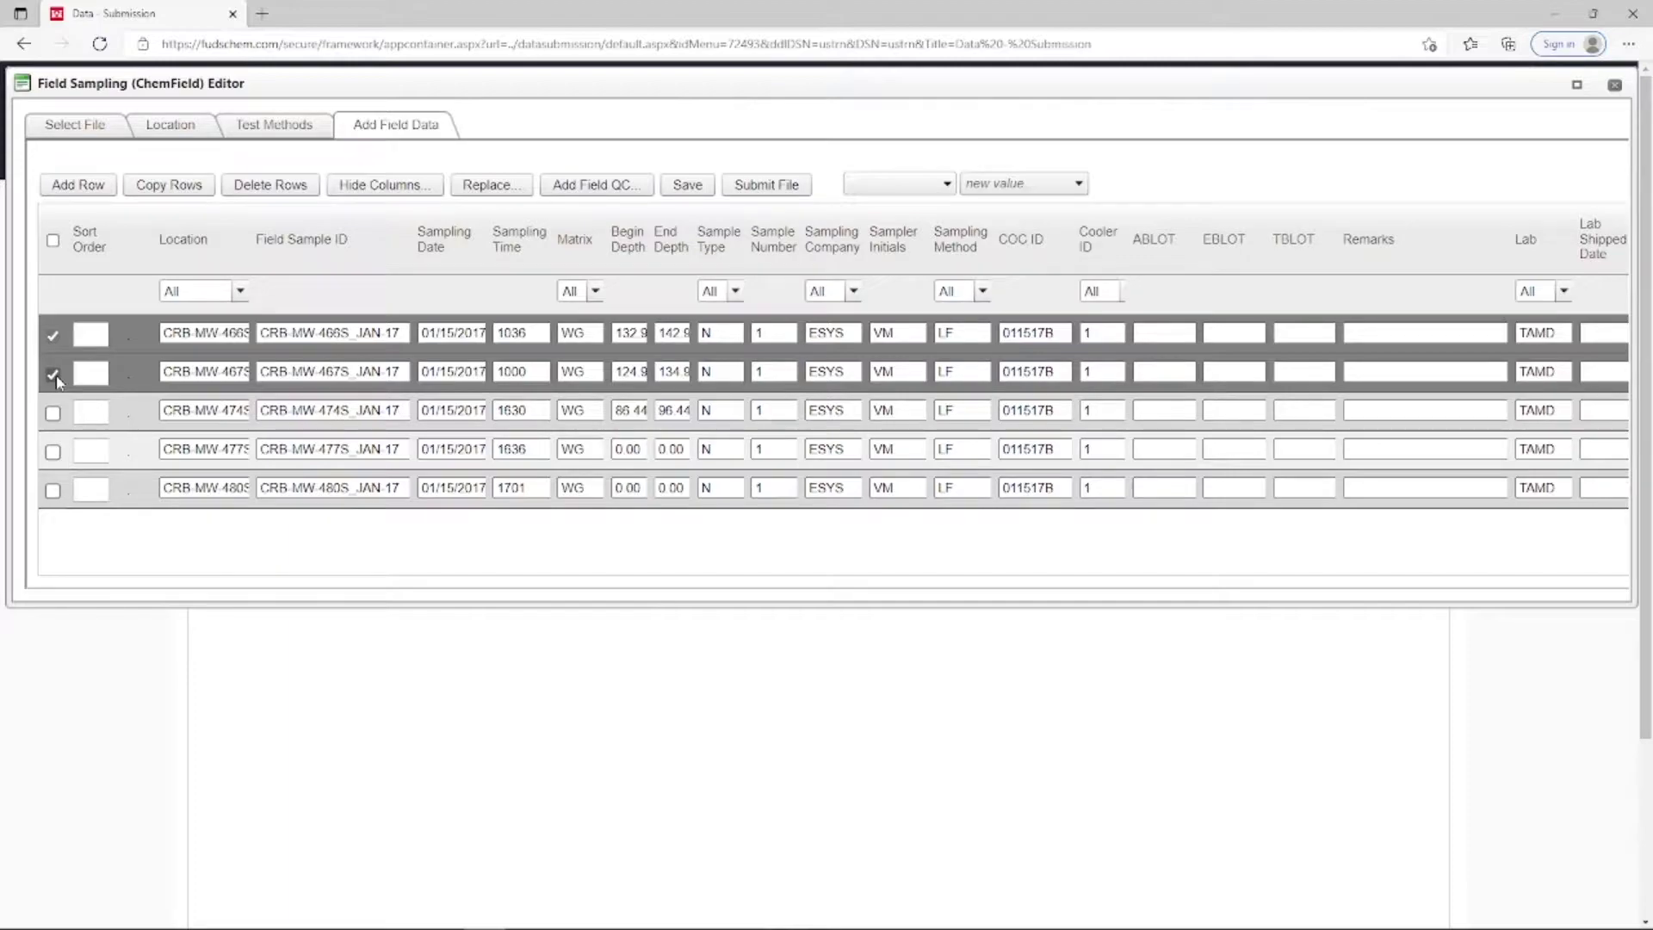
click(54, 413)
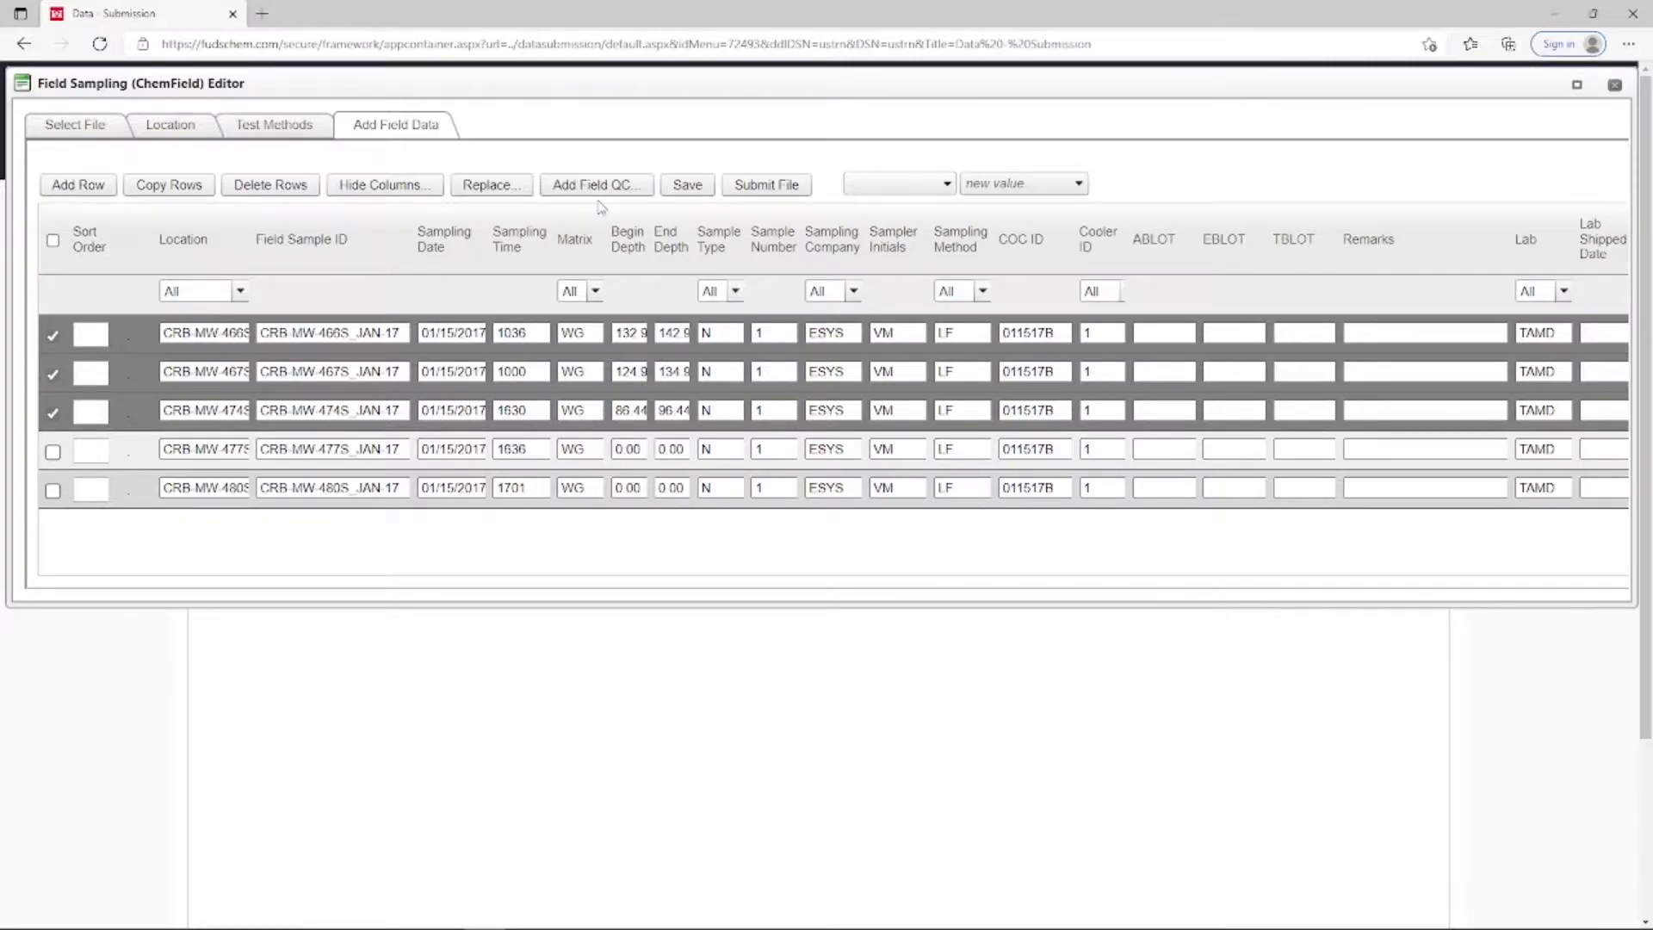
click(53, 414)
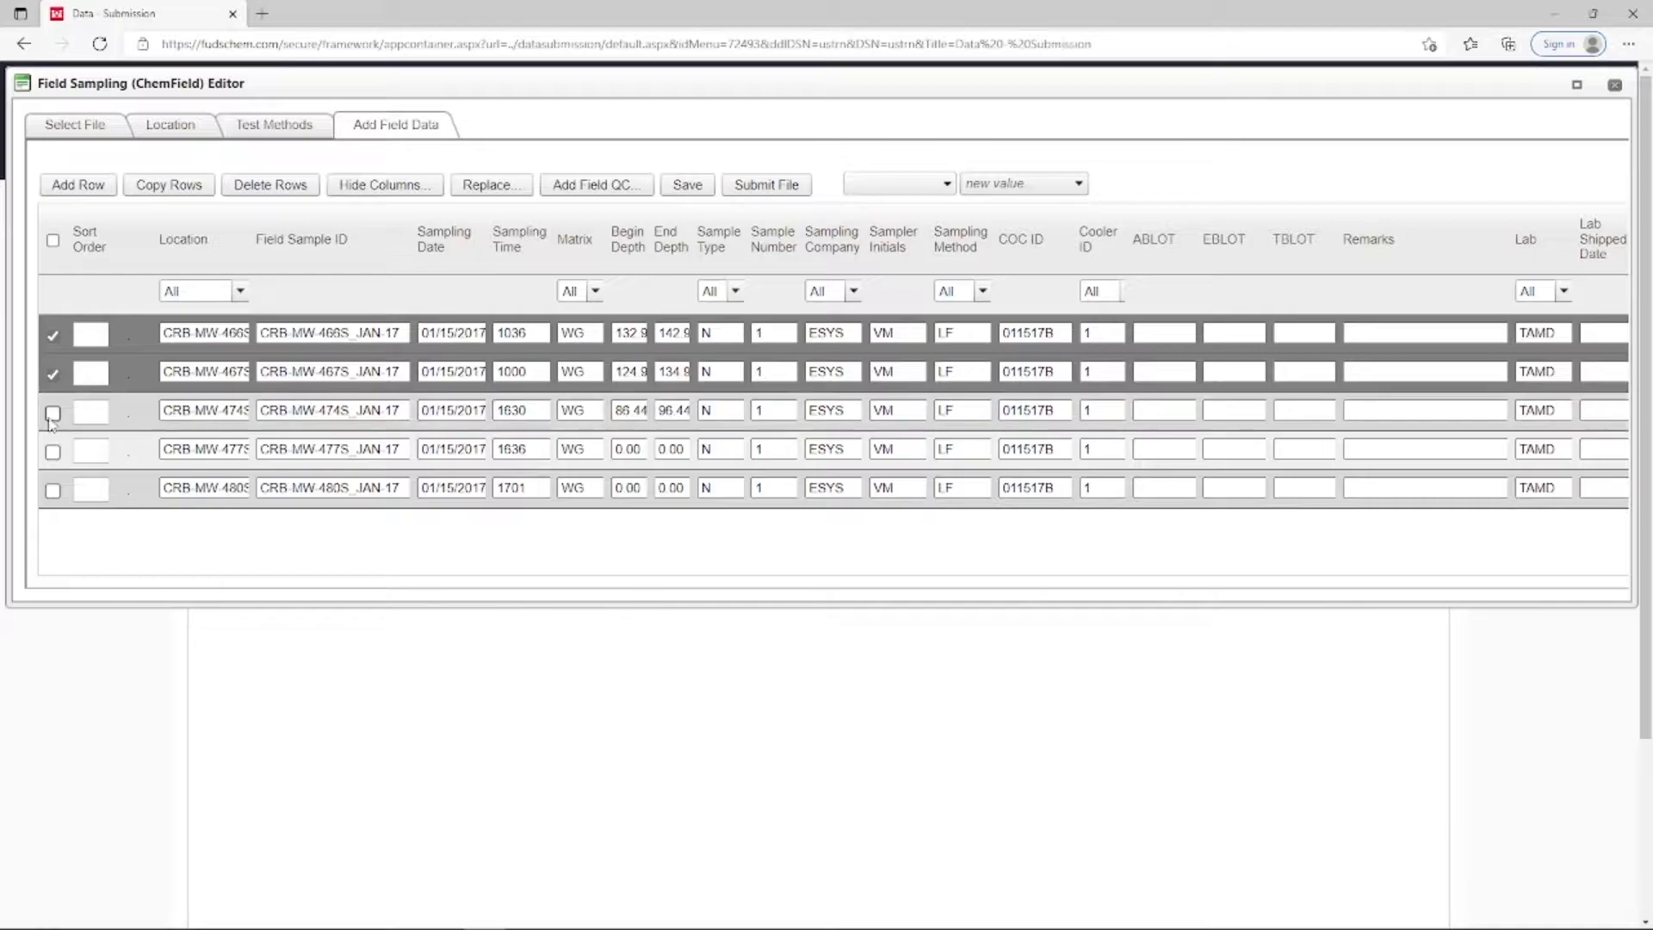
click(53, 374)
click(53, 336)
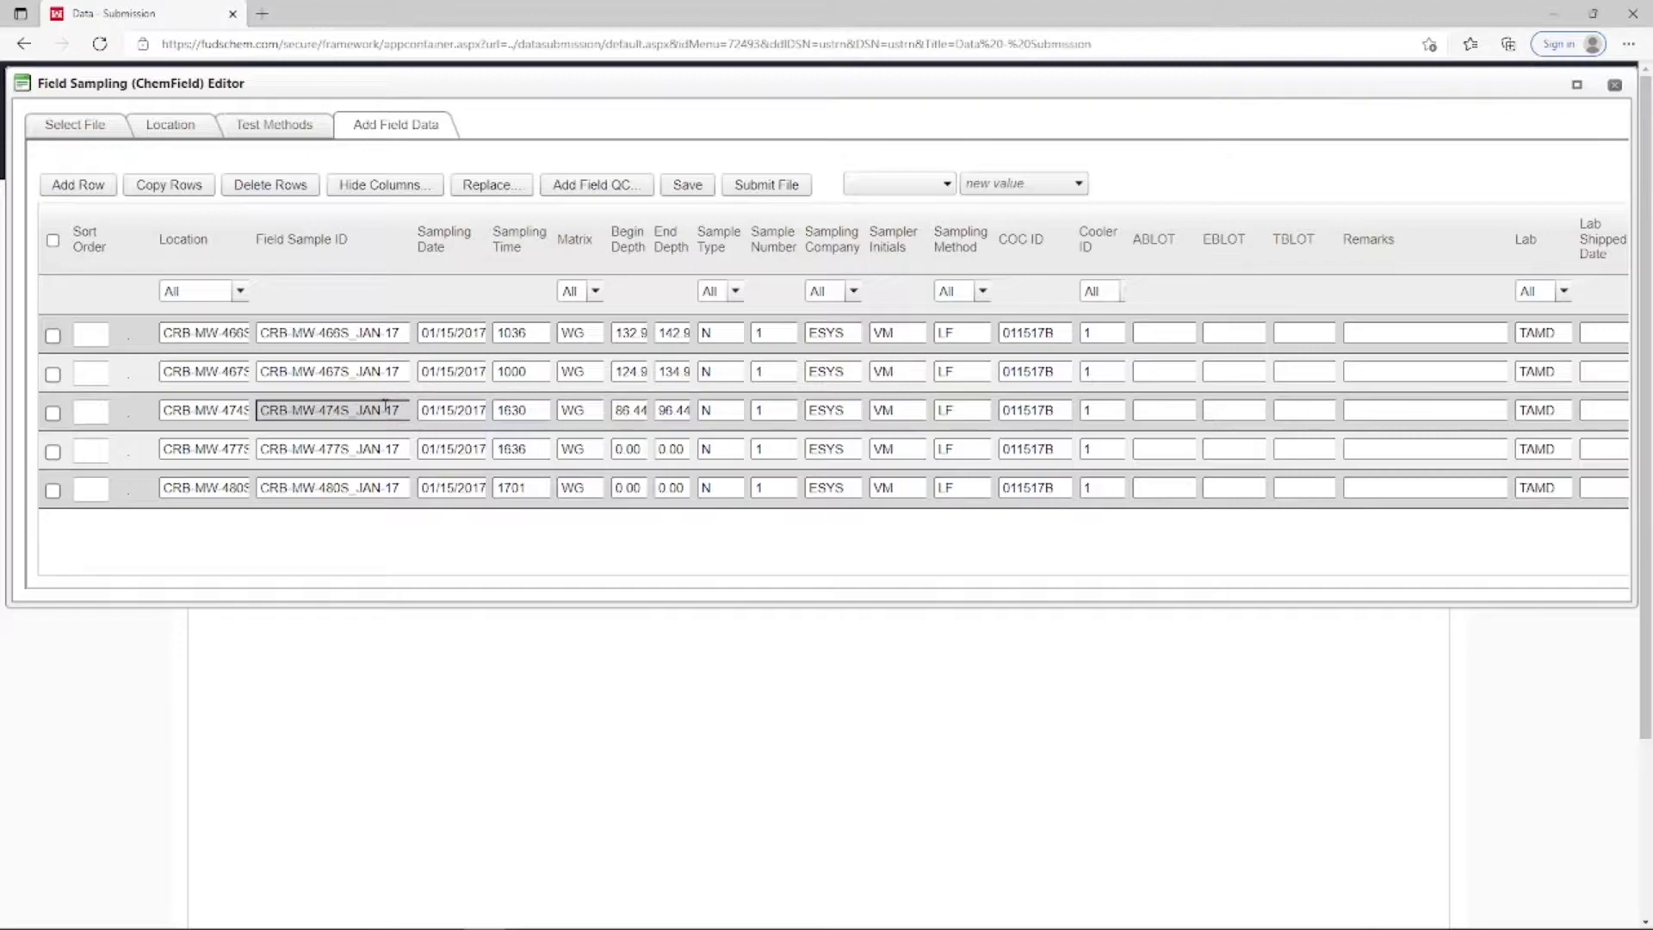
Start a field QC record for samples CRB-MW-466S and CRB-MW-467S, with log date and time 1/15/17 4:45 pm.
click(53, 335)
click(53, 374)
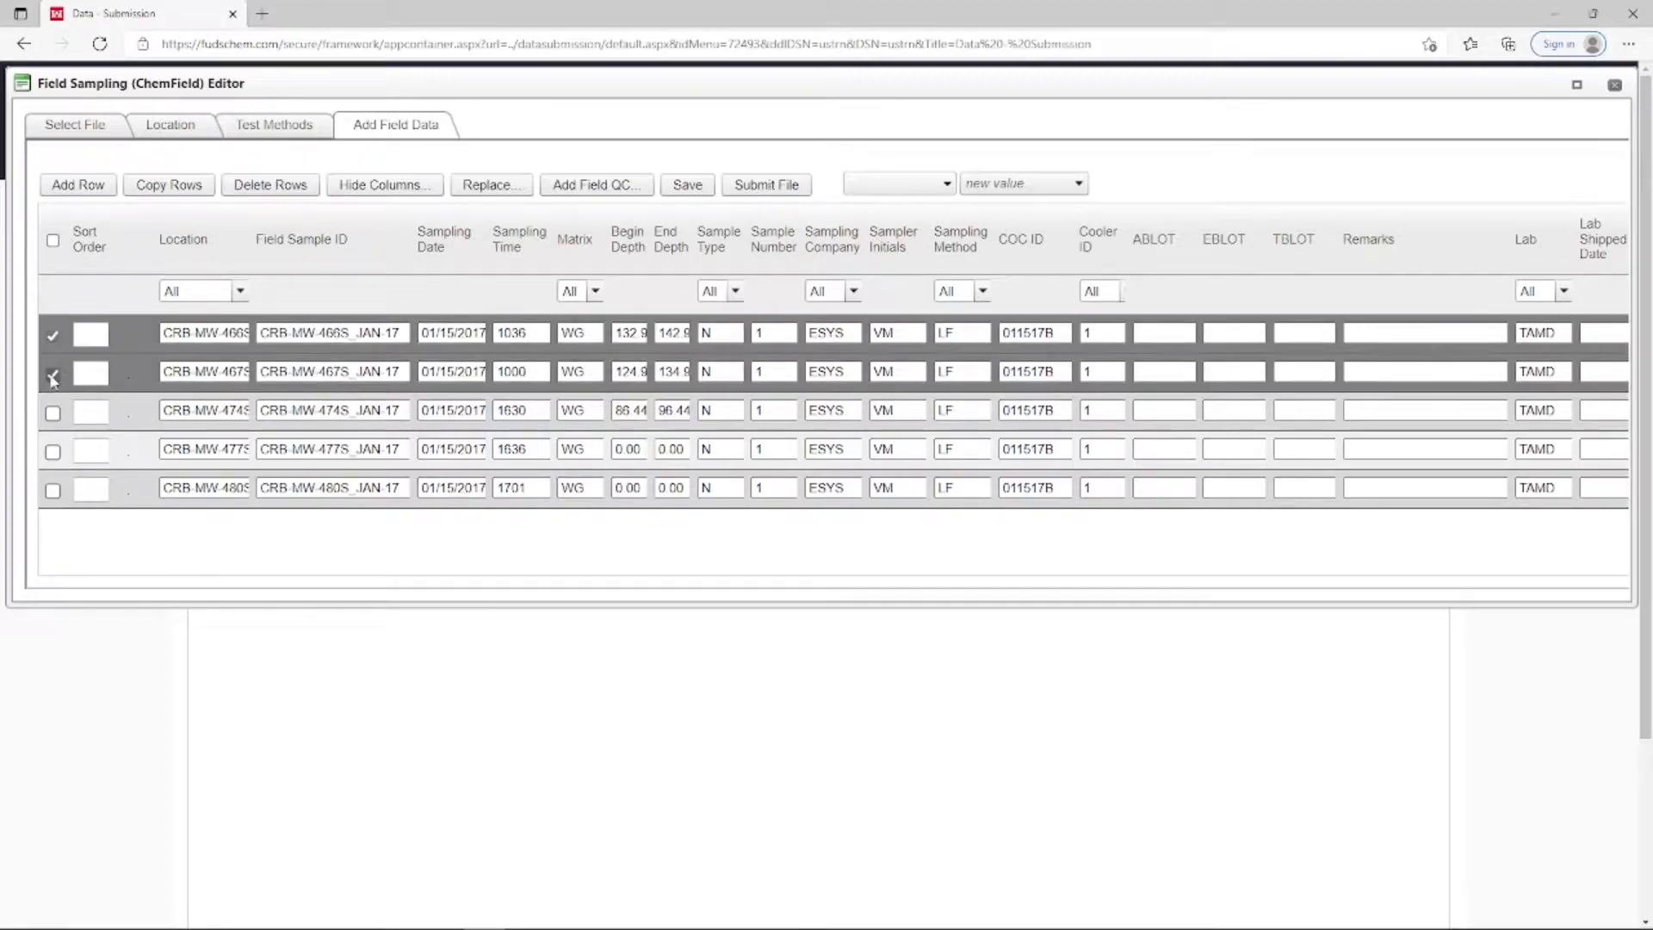
click(570, 186)
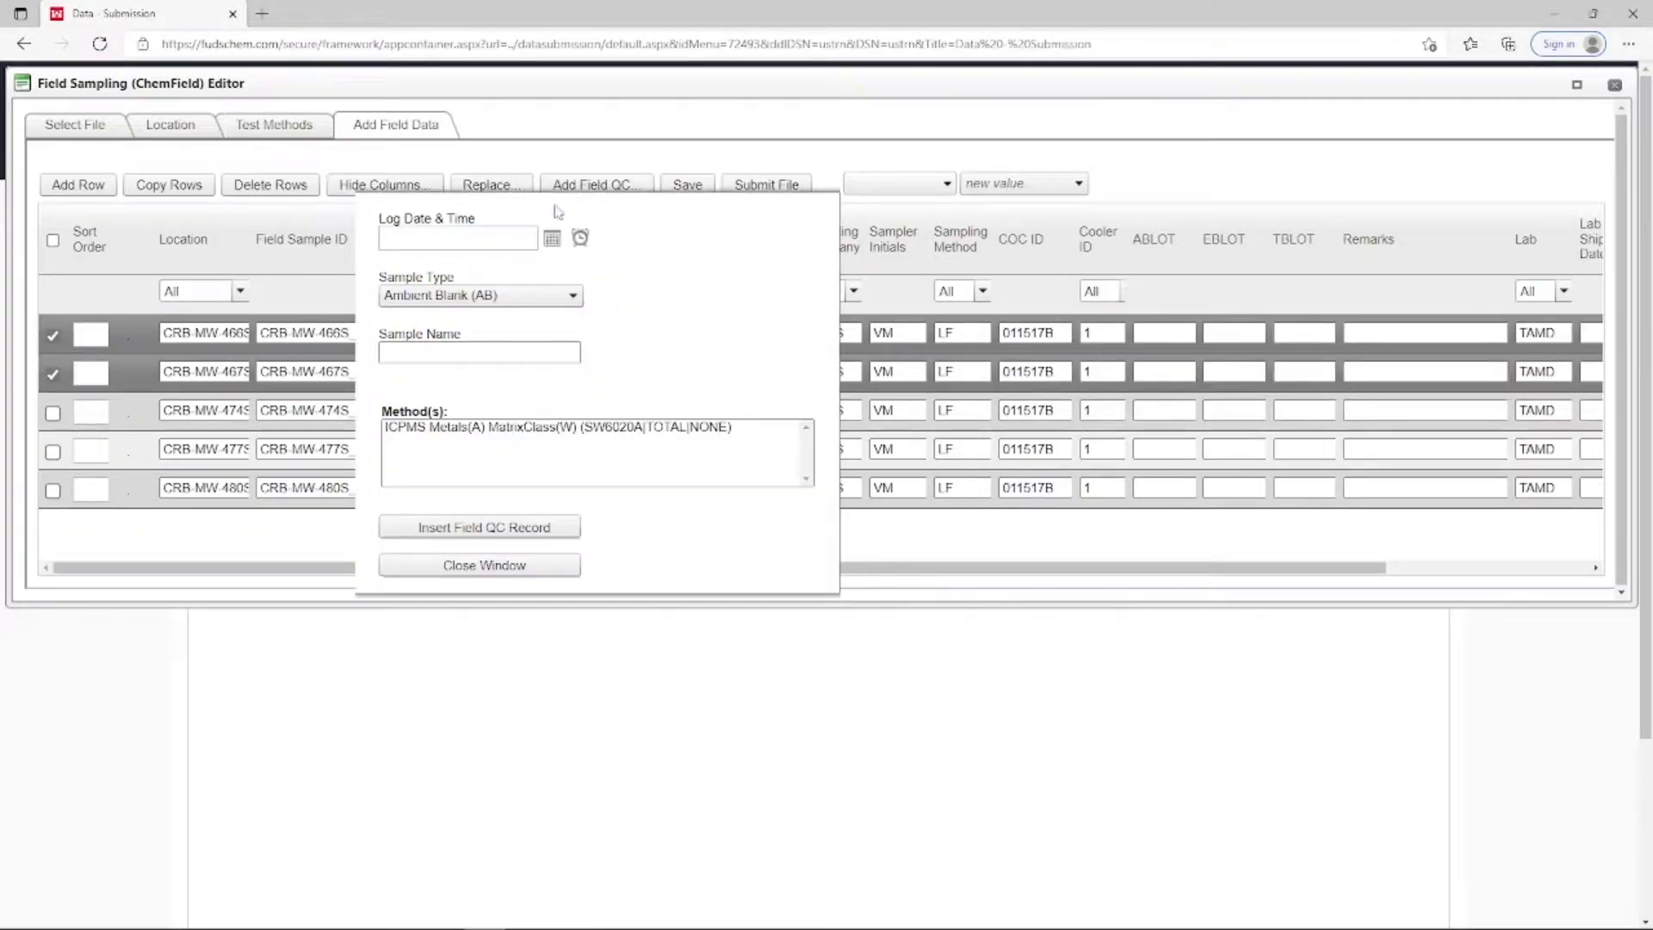
click(511, 238)
text(1/)
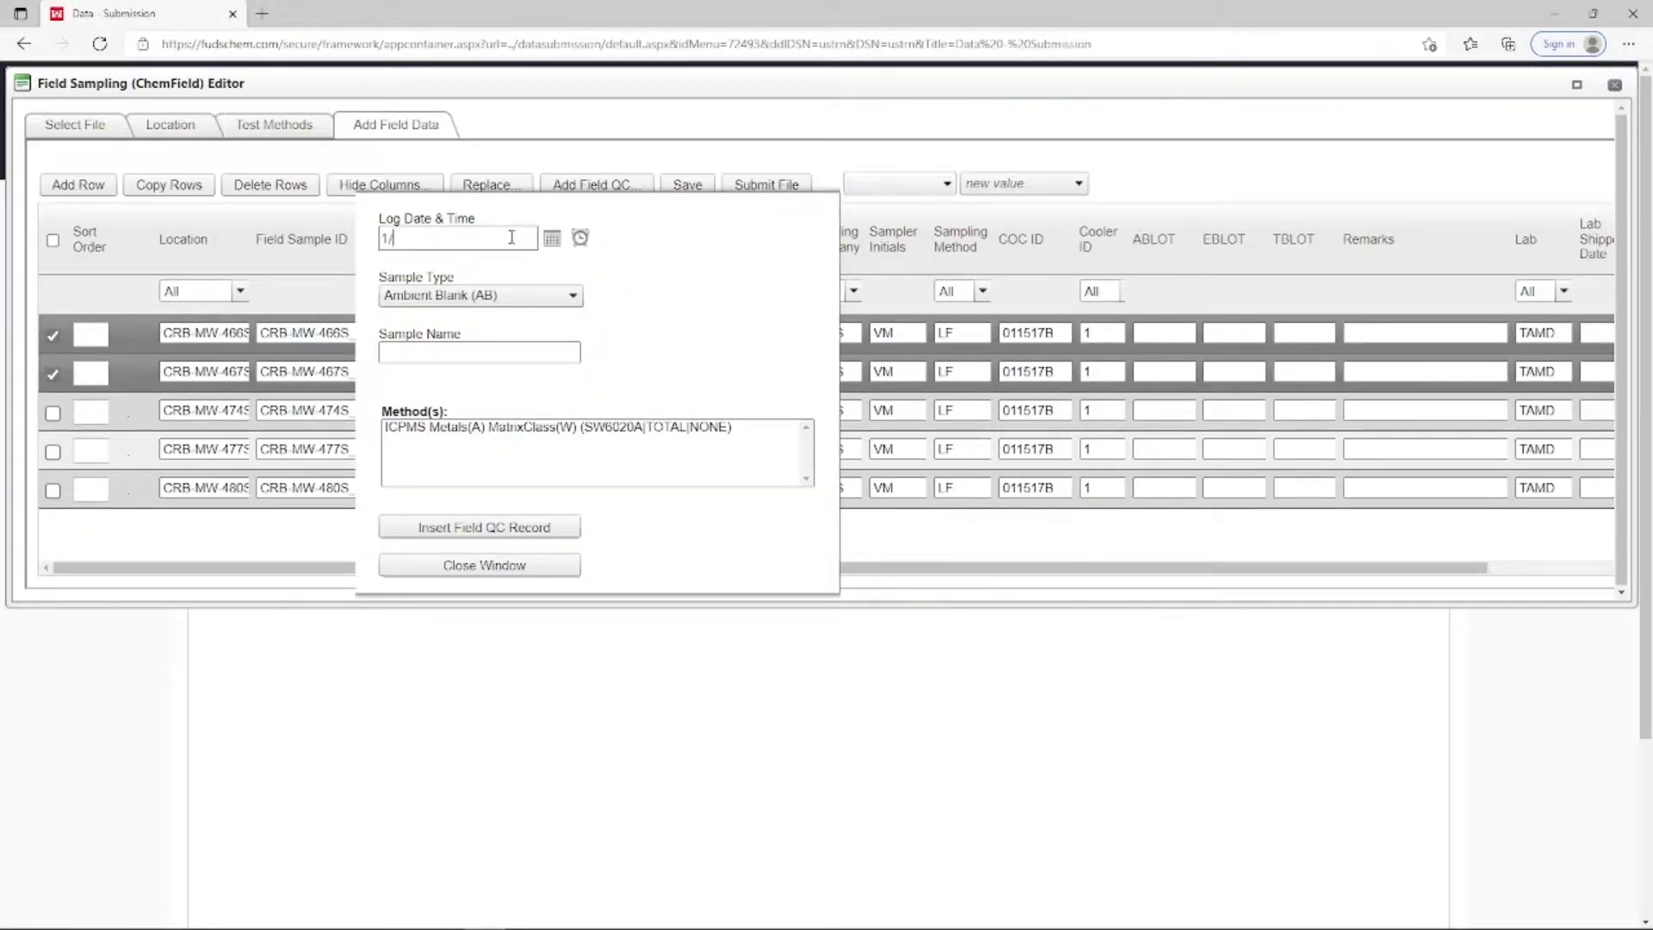
text(15/17 445)
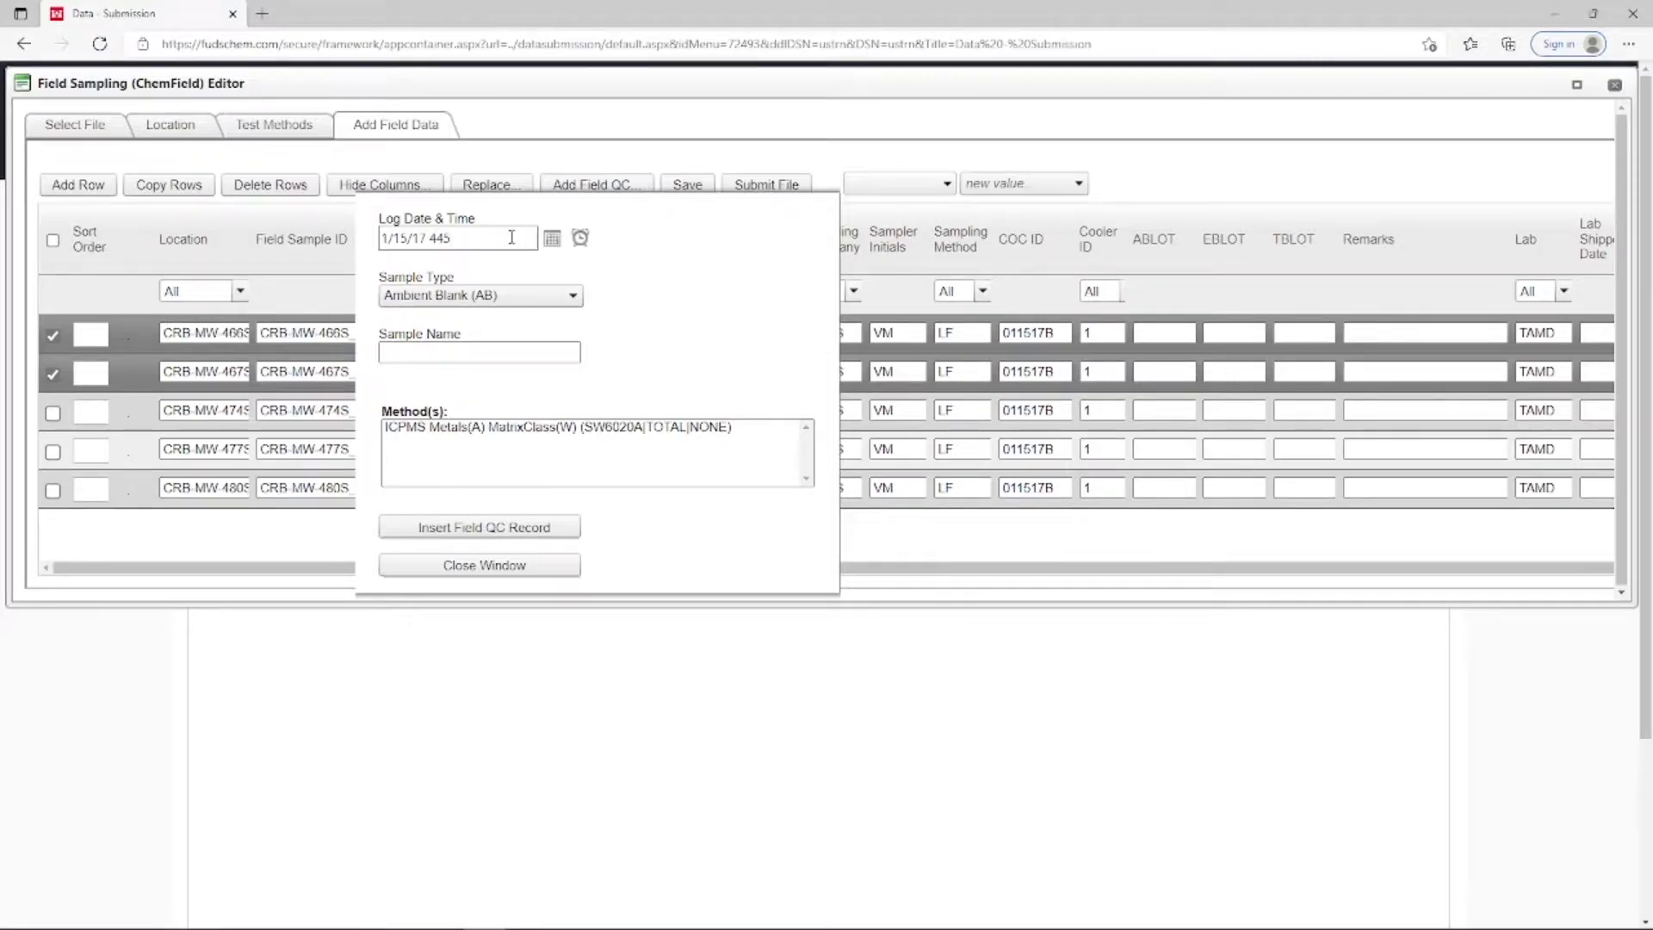
text( pm)
Insert the QC record as Equipment Blank (EB) named EB-1_JAN17 with the ICPMS Metals (SW6020A) method.
click(503, 296)
click(501, 331)
click(497, 354)
text(EB-1_JAN17)
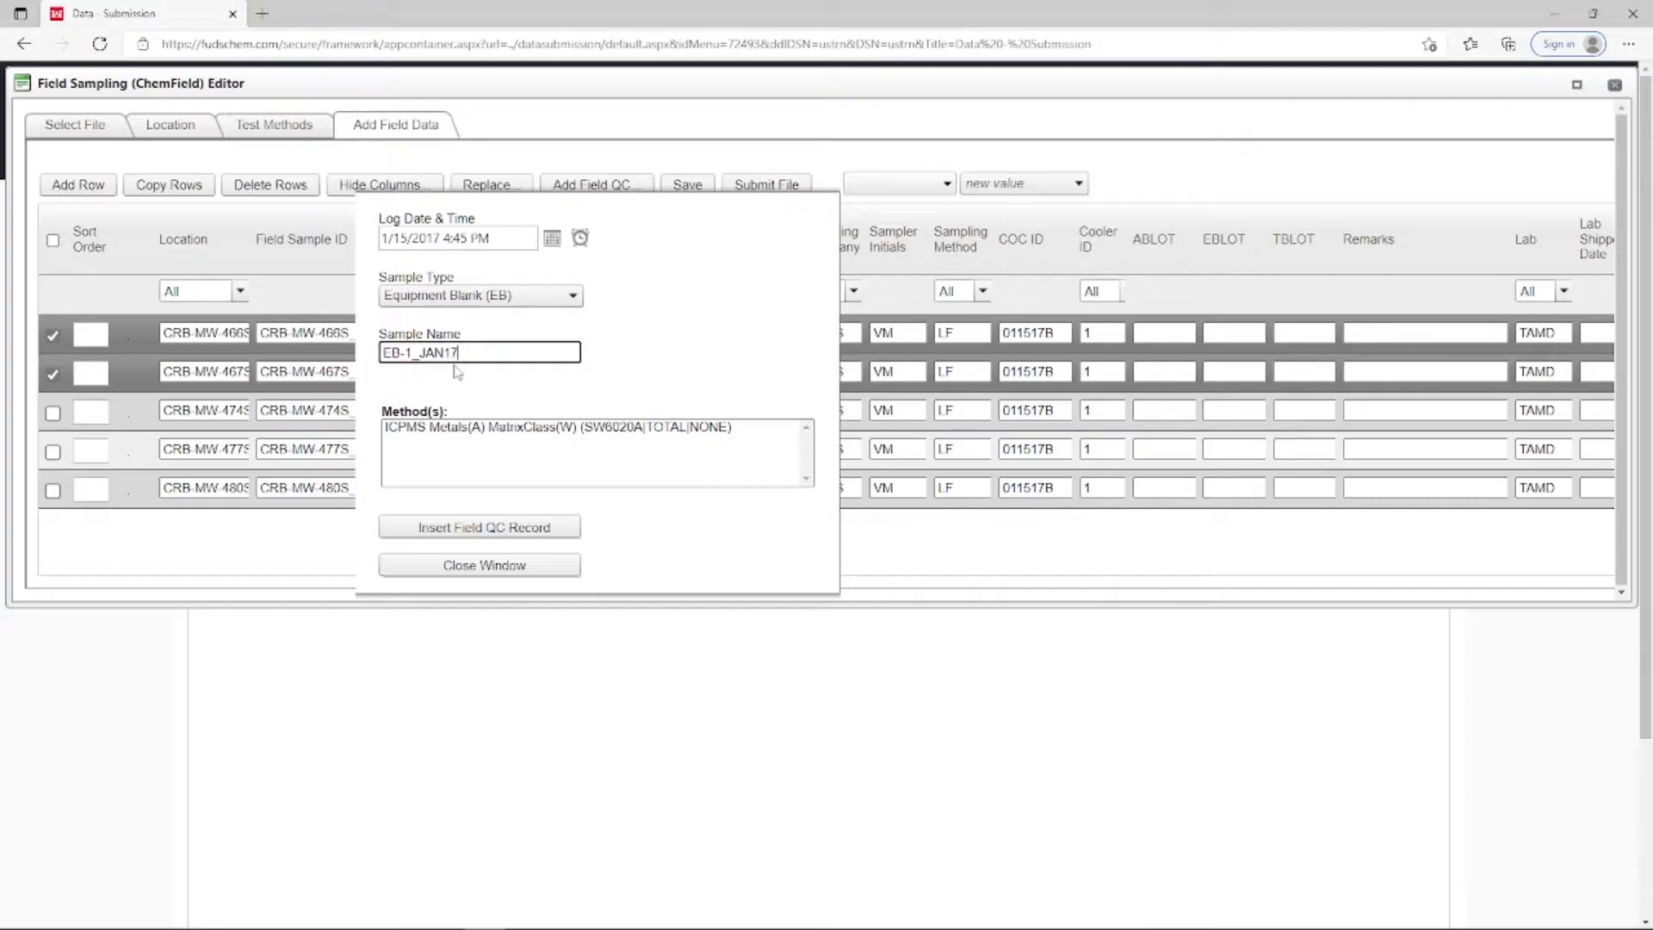
click(485, 431)
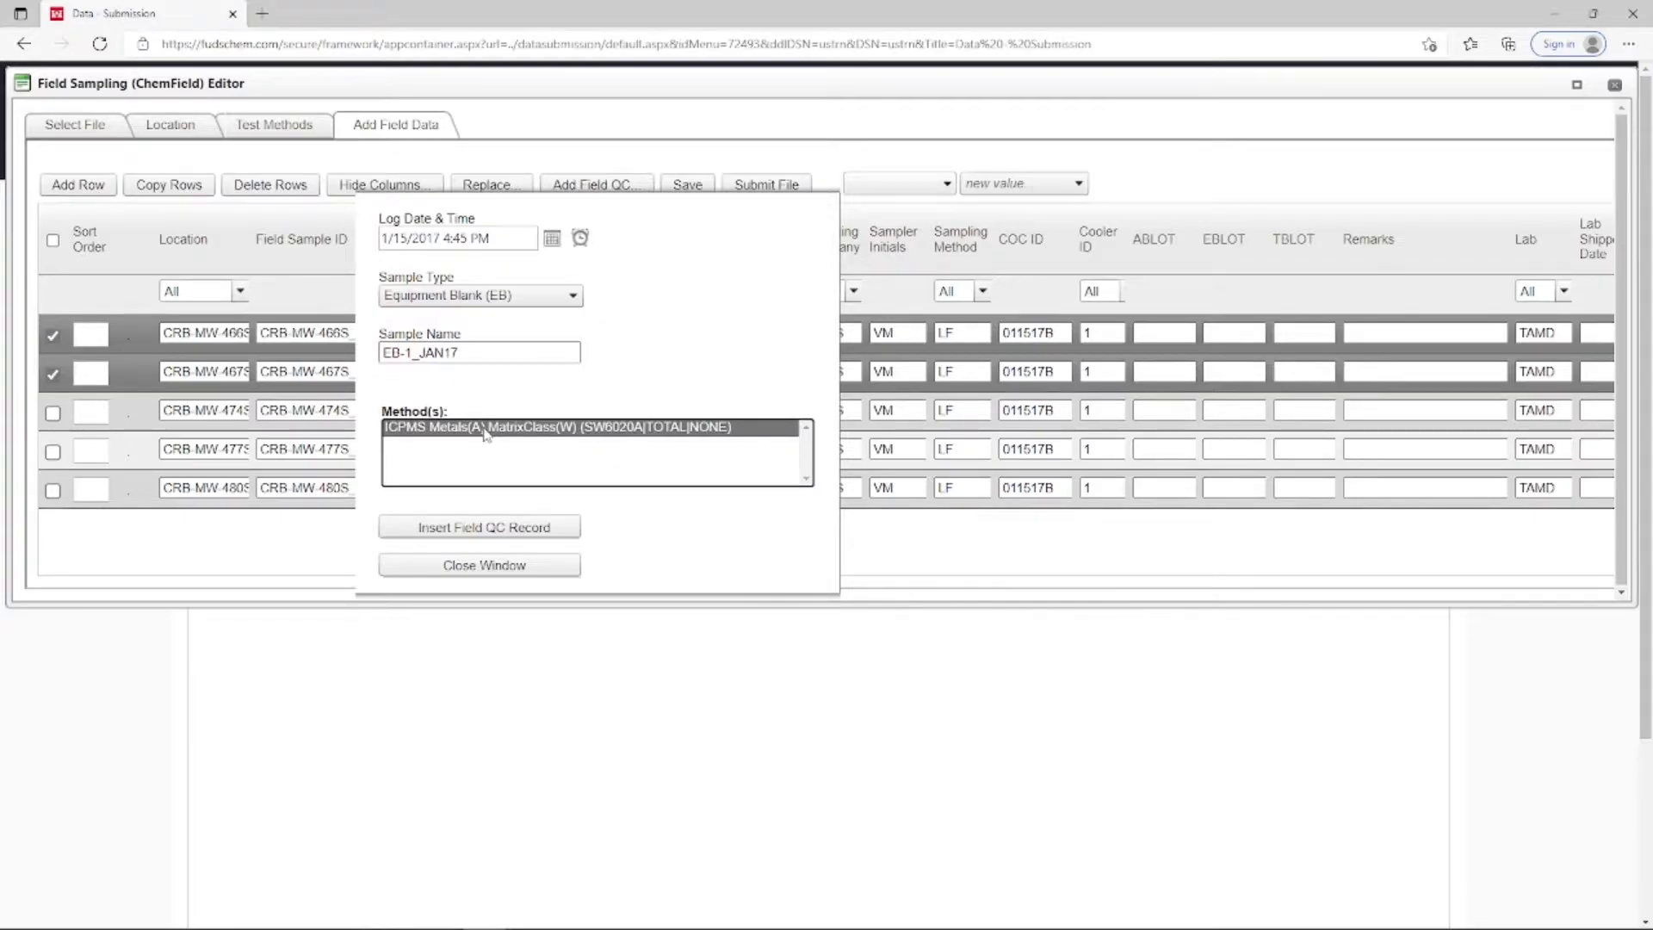
click(575, 536)
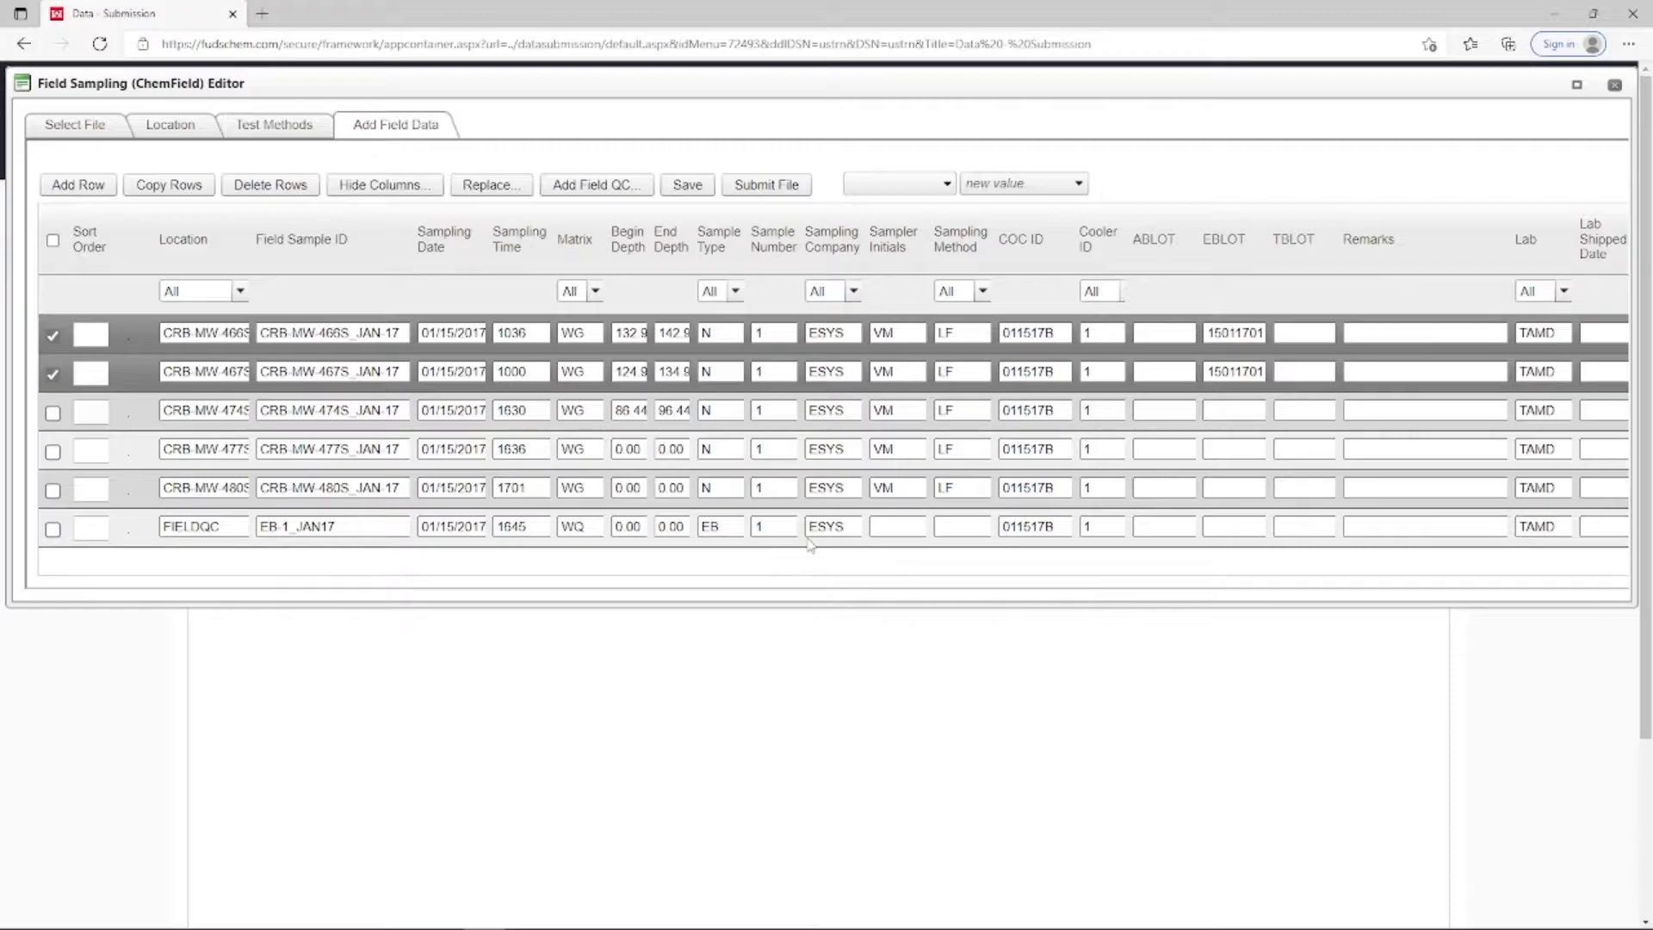
Set the sampling method of the EB-1_JAN17 row to G.
click(972, 528)
text(G)
click(760, 528)
Start another field QC record for samples CRB-MW-474S, CRB-MW-477S and CRB-MW-480S, setting the log time to 4:57 PM.
click(98, 431)
click(53, 451)
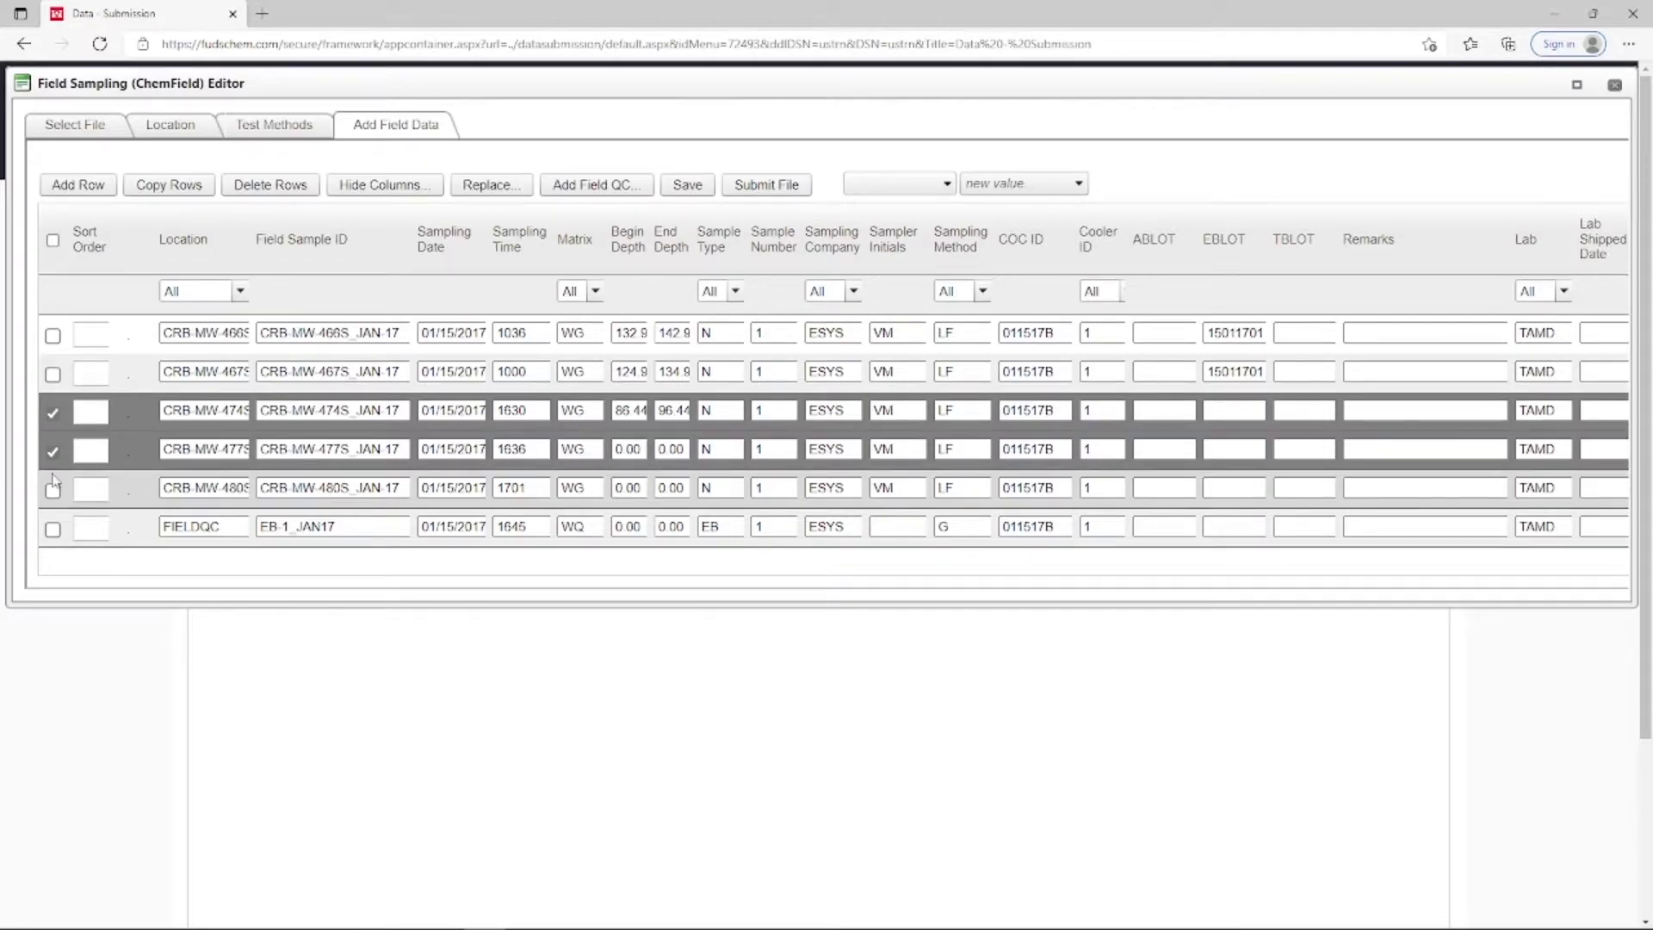
click(52, 489)
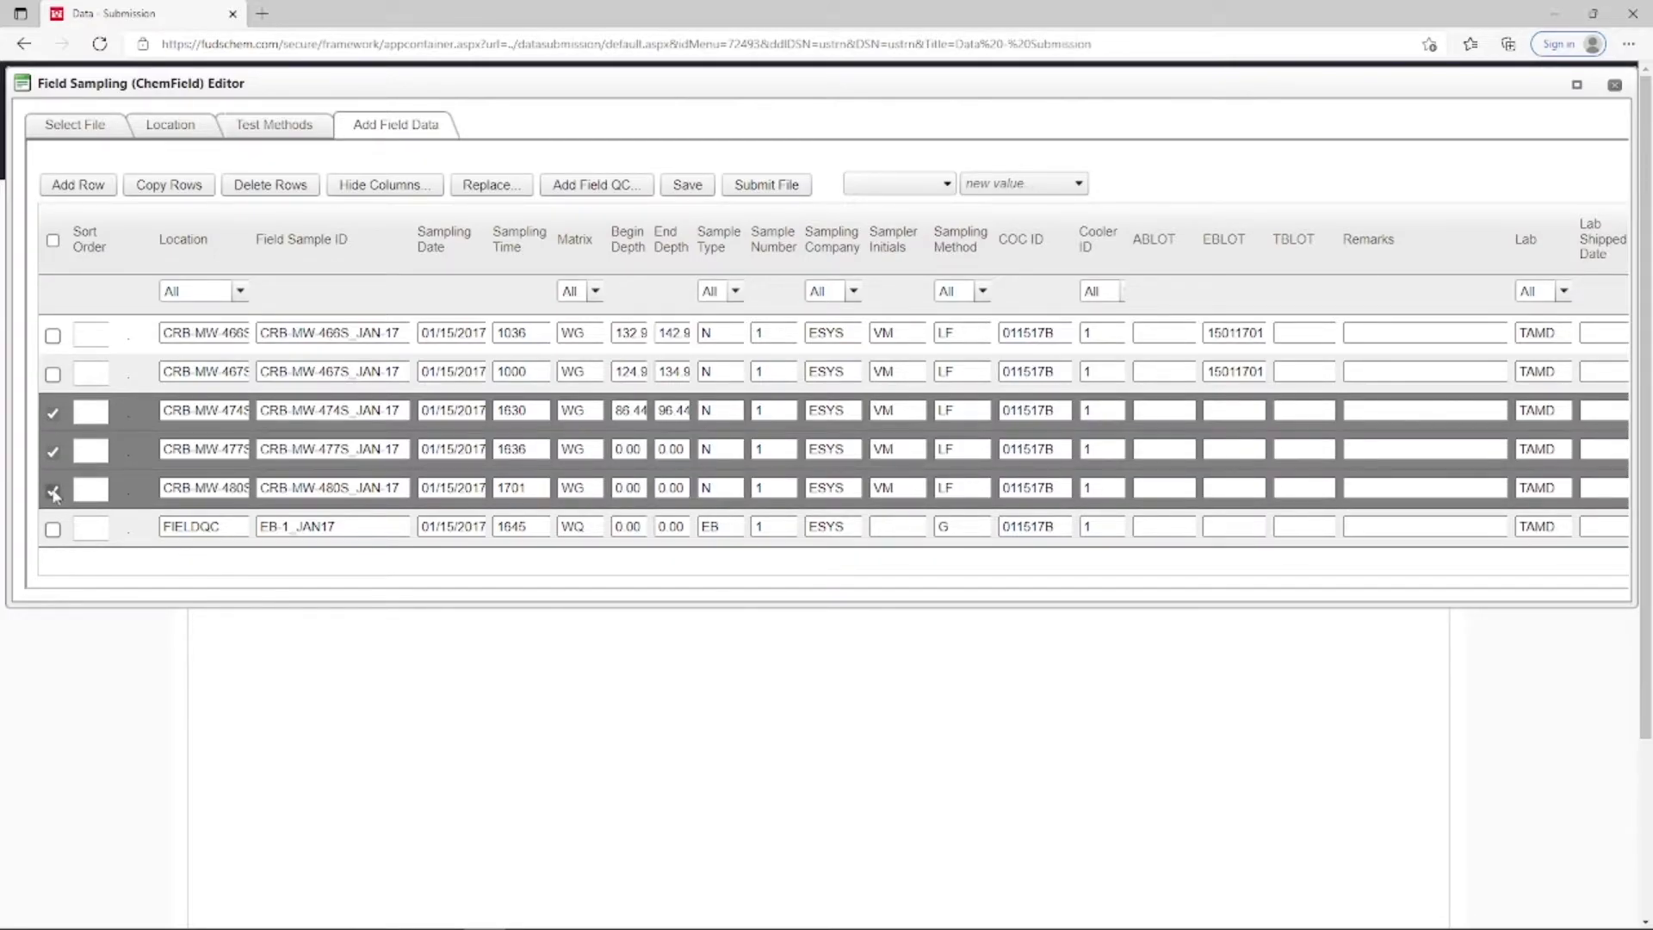
click(616, 188)
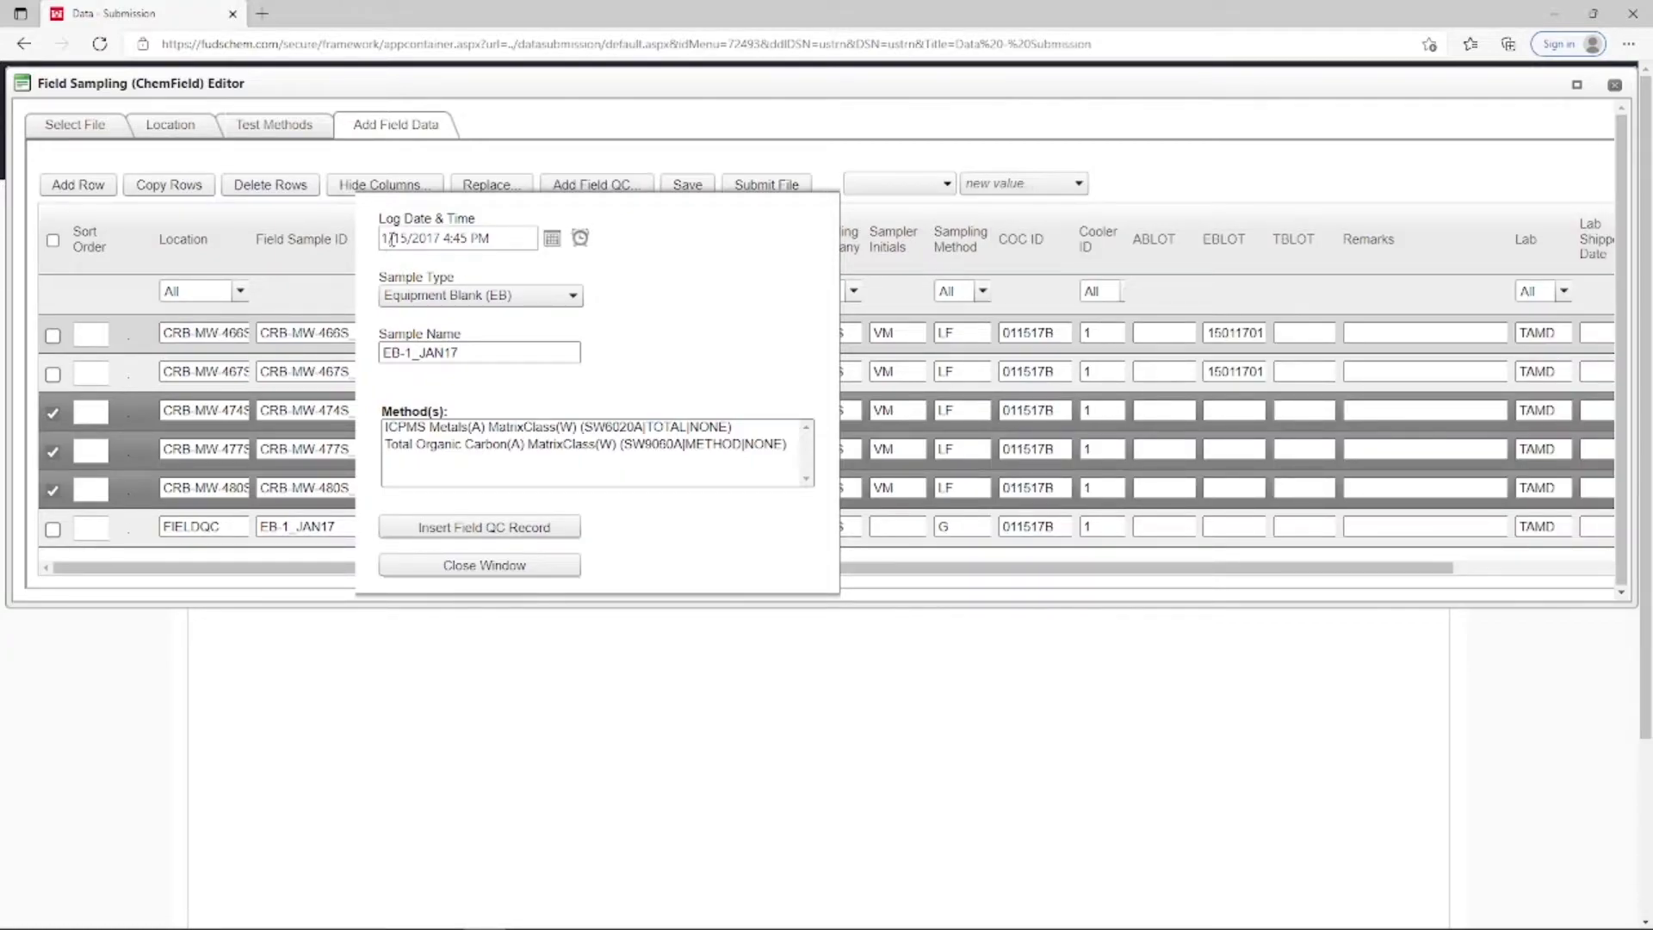
click(448, 237)
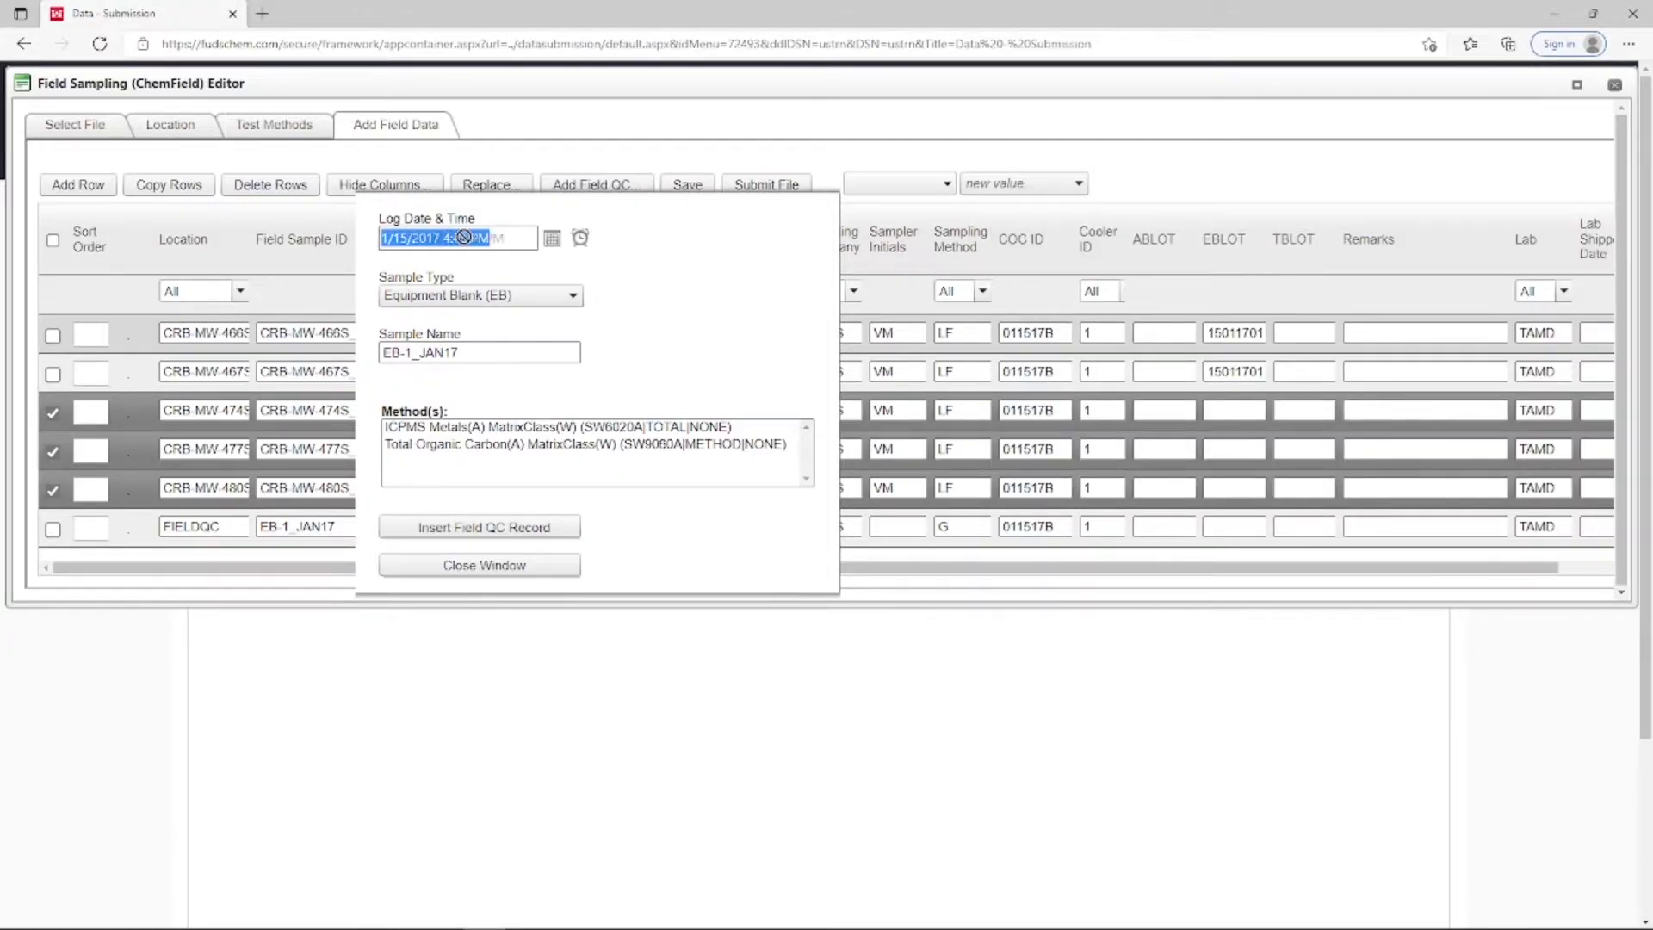
click(480, 238)
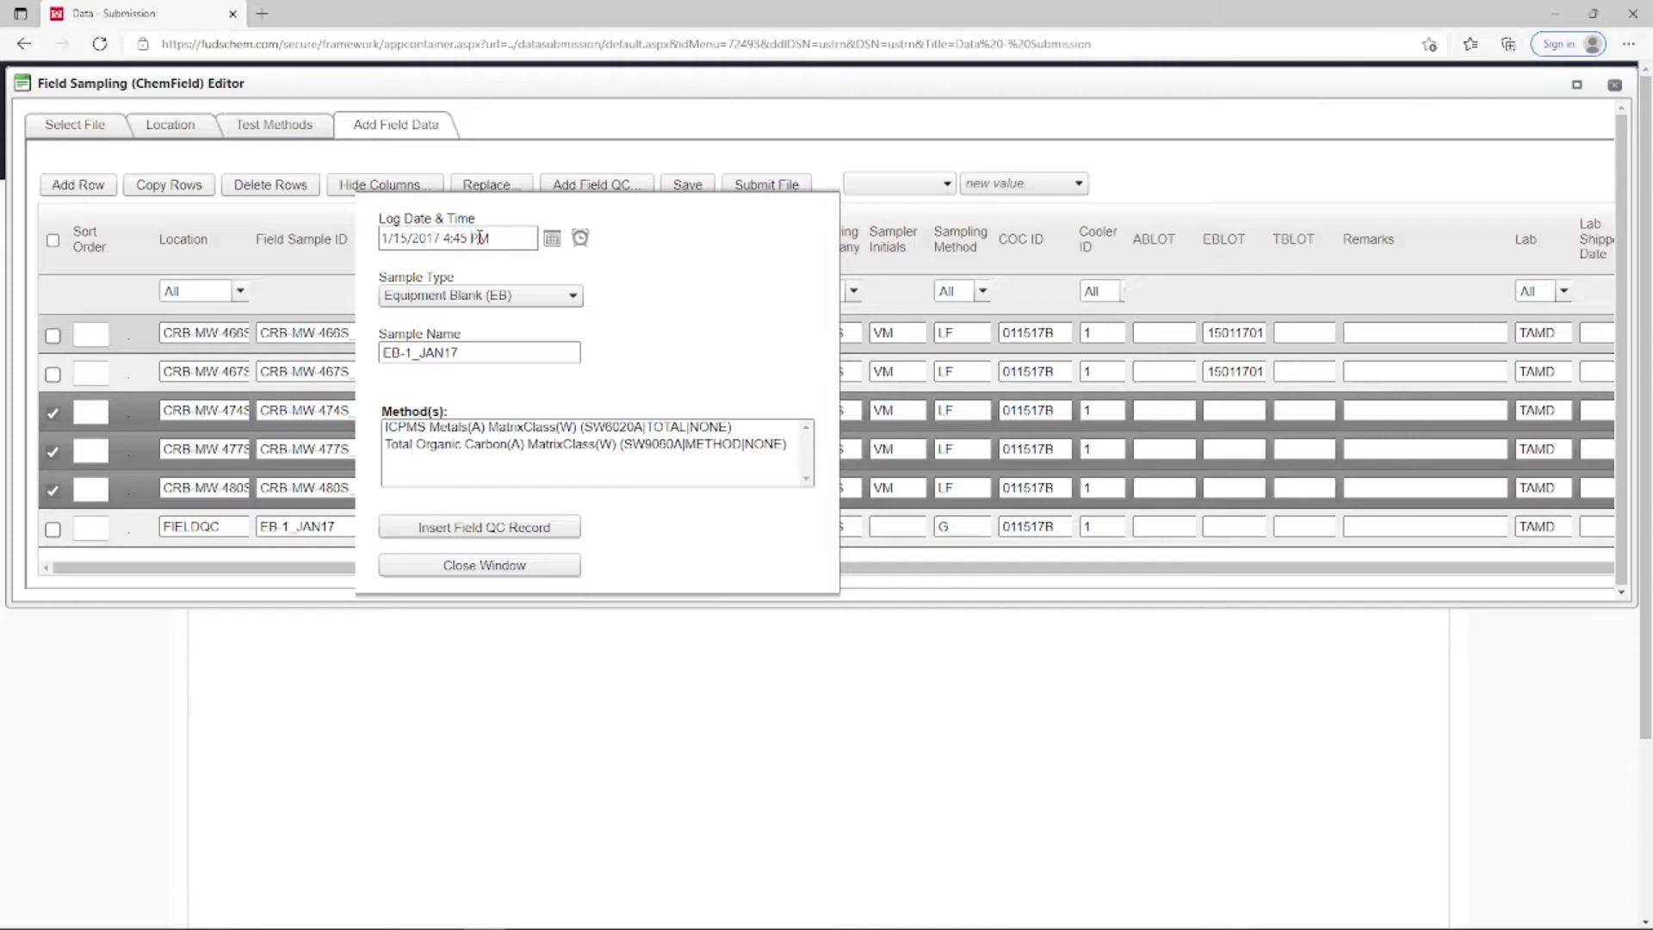
key(BackSpace)
key(BackSpace)
text(57)
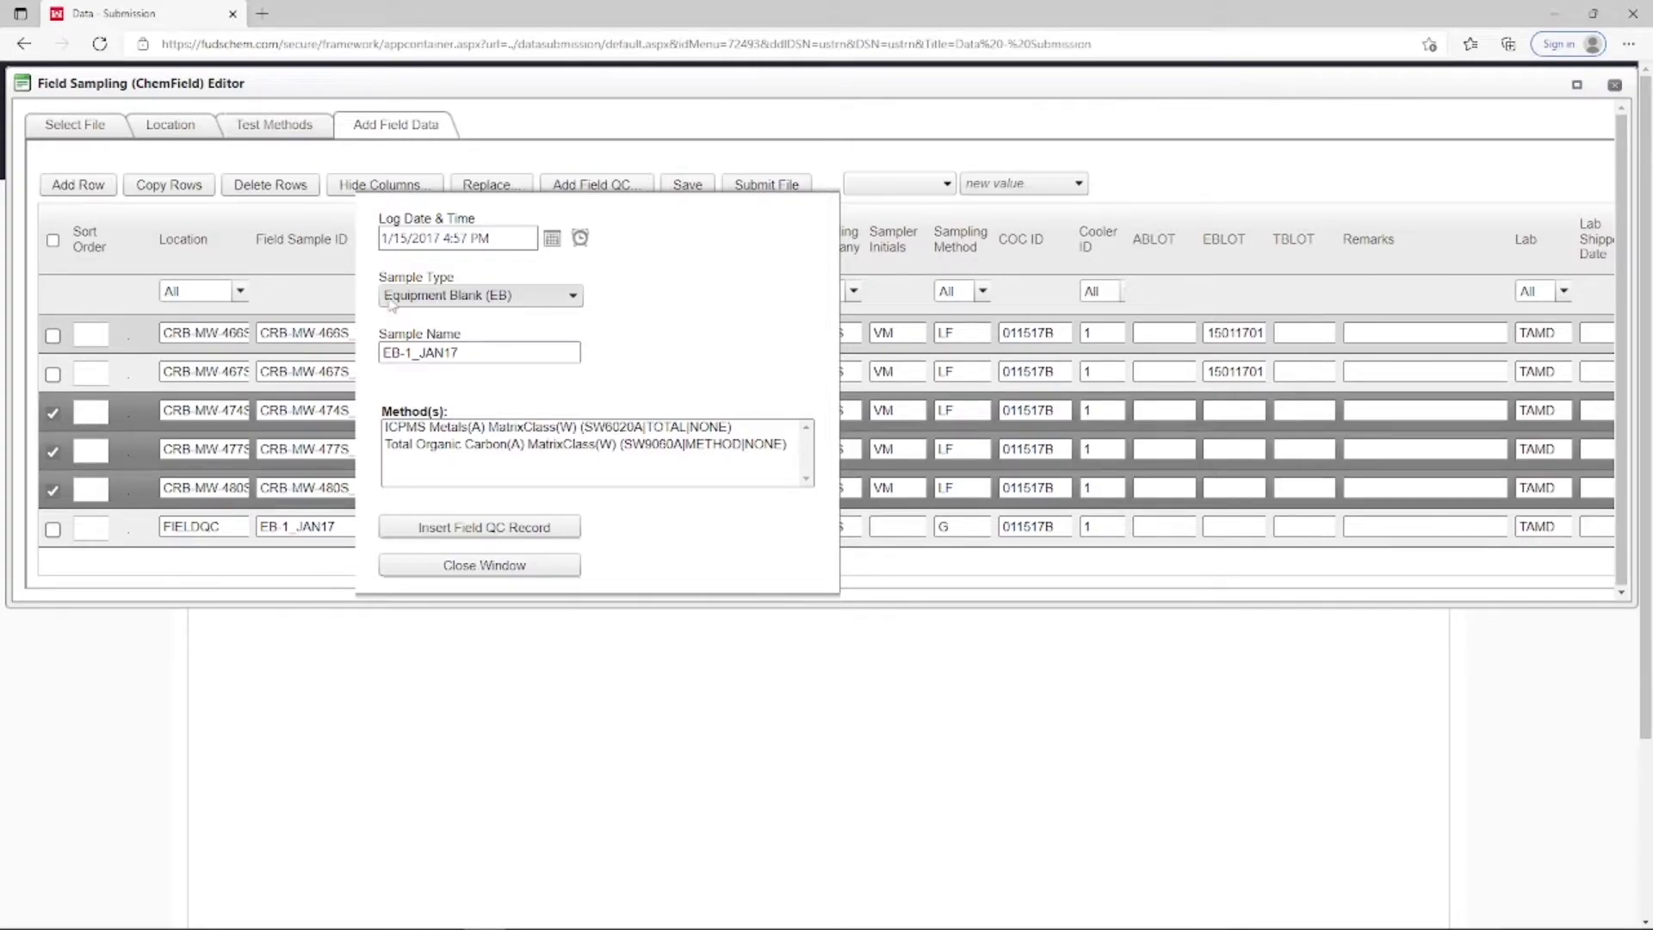
Name the second equipment blank EB-2_JAN17, choose the ICPMS Metals (SW6020A) method and insert the record.
click(408, 353)
key(BackSpace)
text(2)
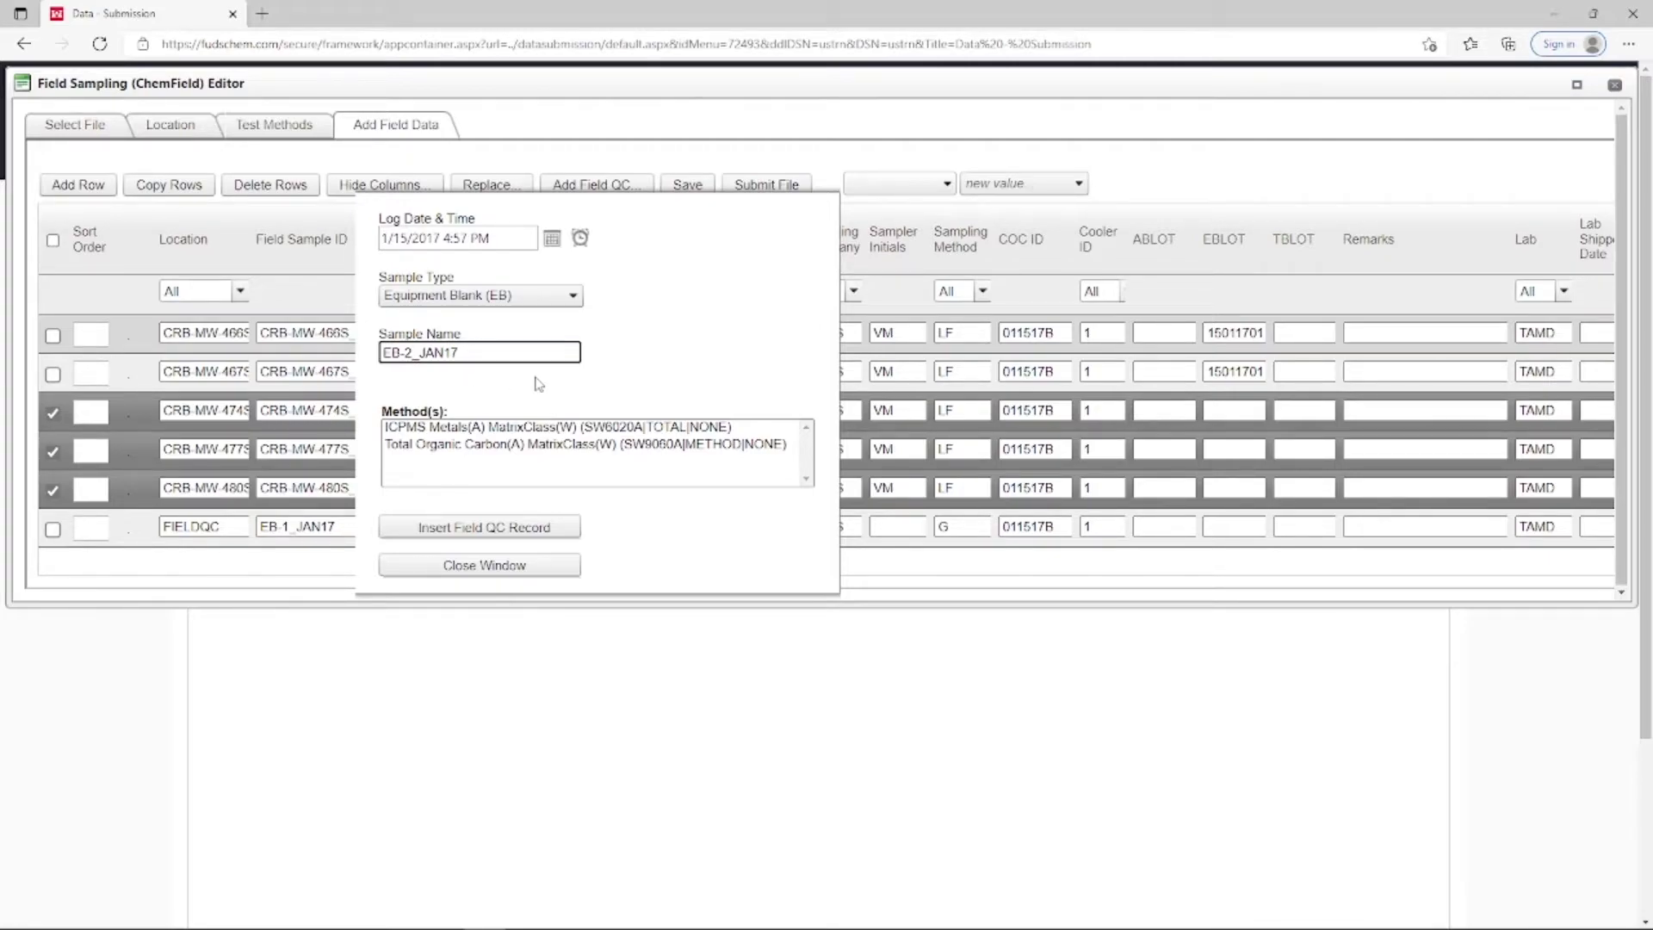
click(533, 428)
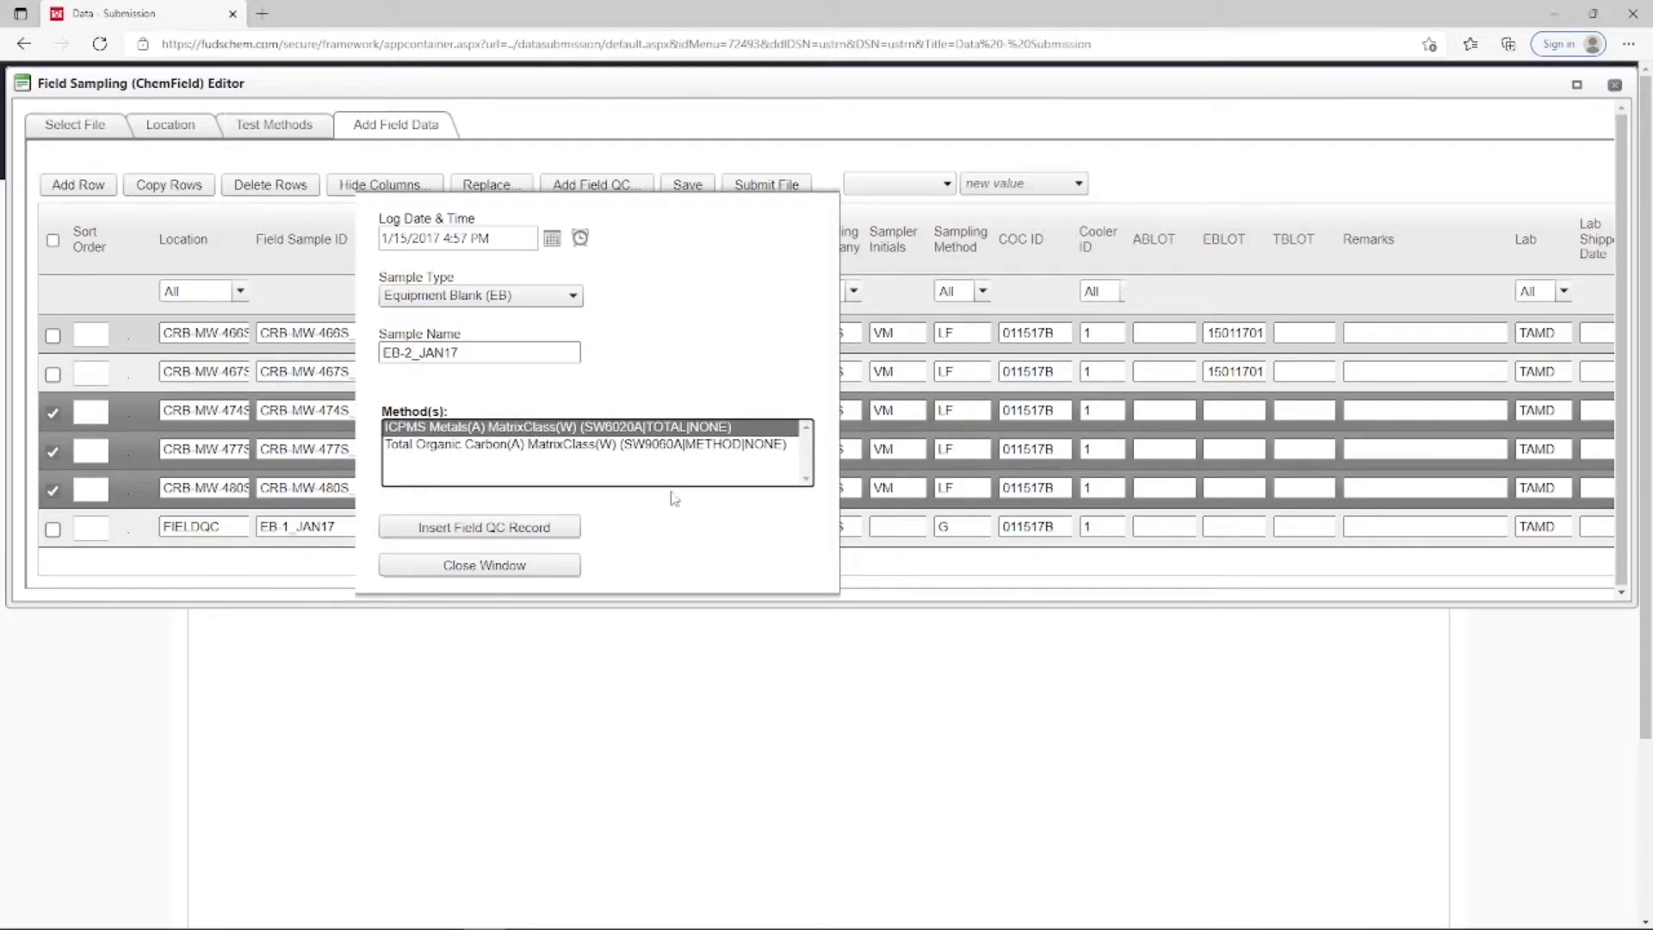
click(555, 528)
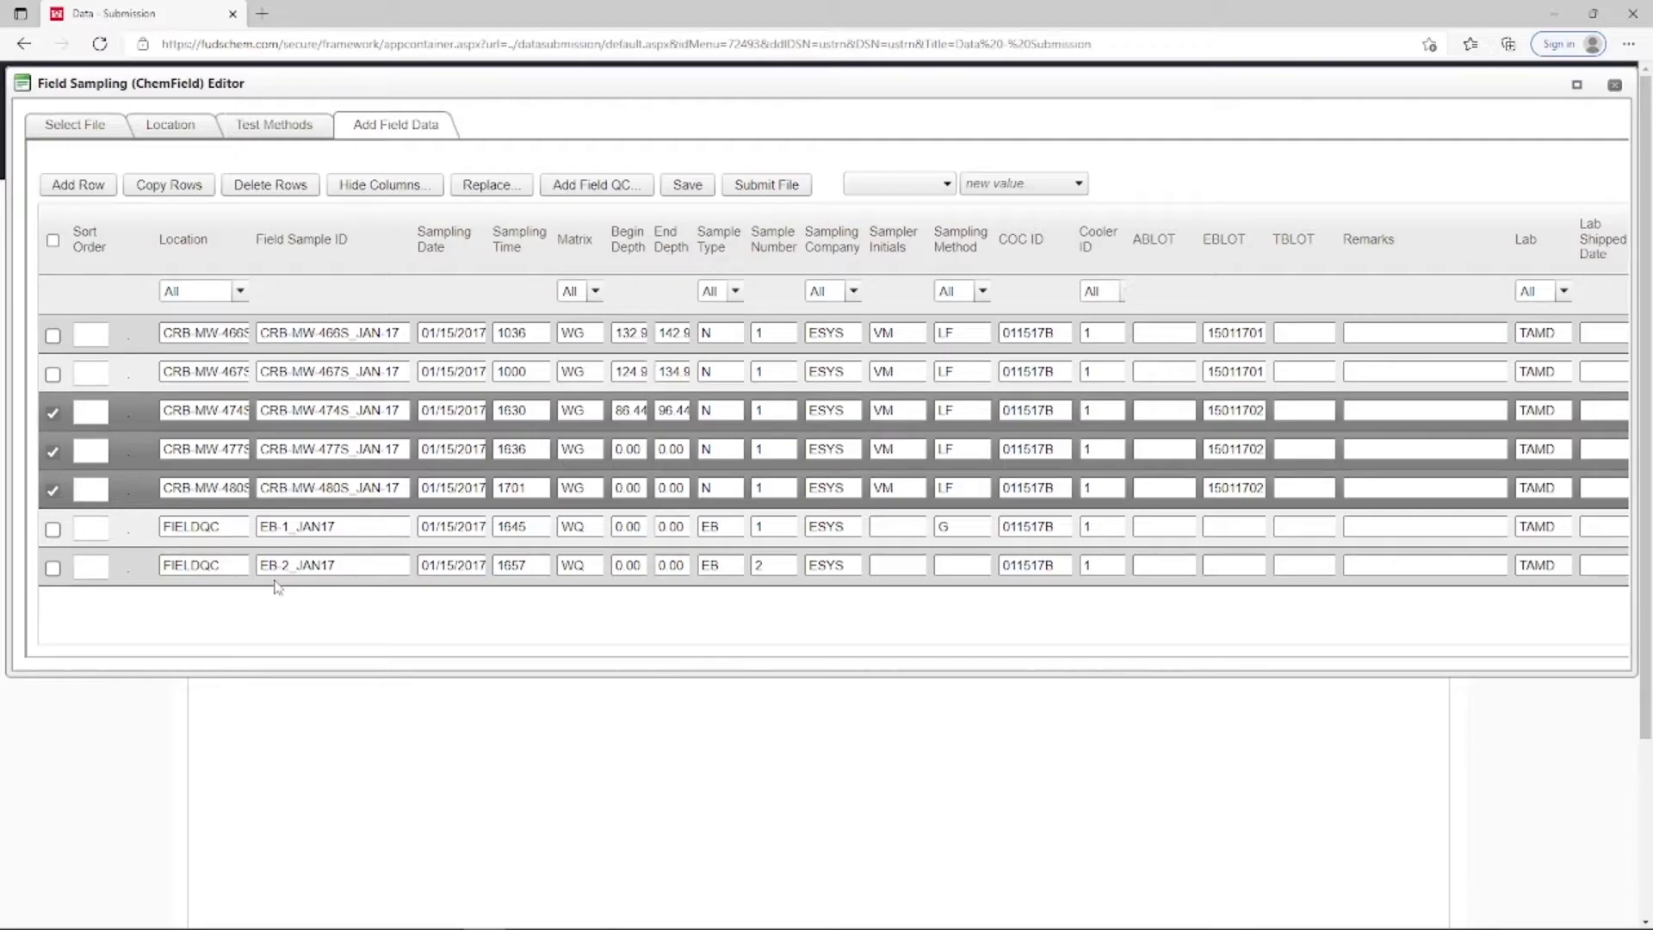
Check the two equipment blanks' sample numbers and re-enter the ending 02 in the EBLOT of the CRB-MW-480S row.
click(773, 527)
click(771, 566)
click(1258, 488)
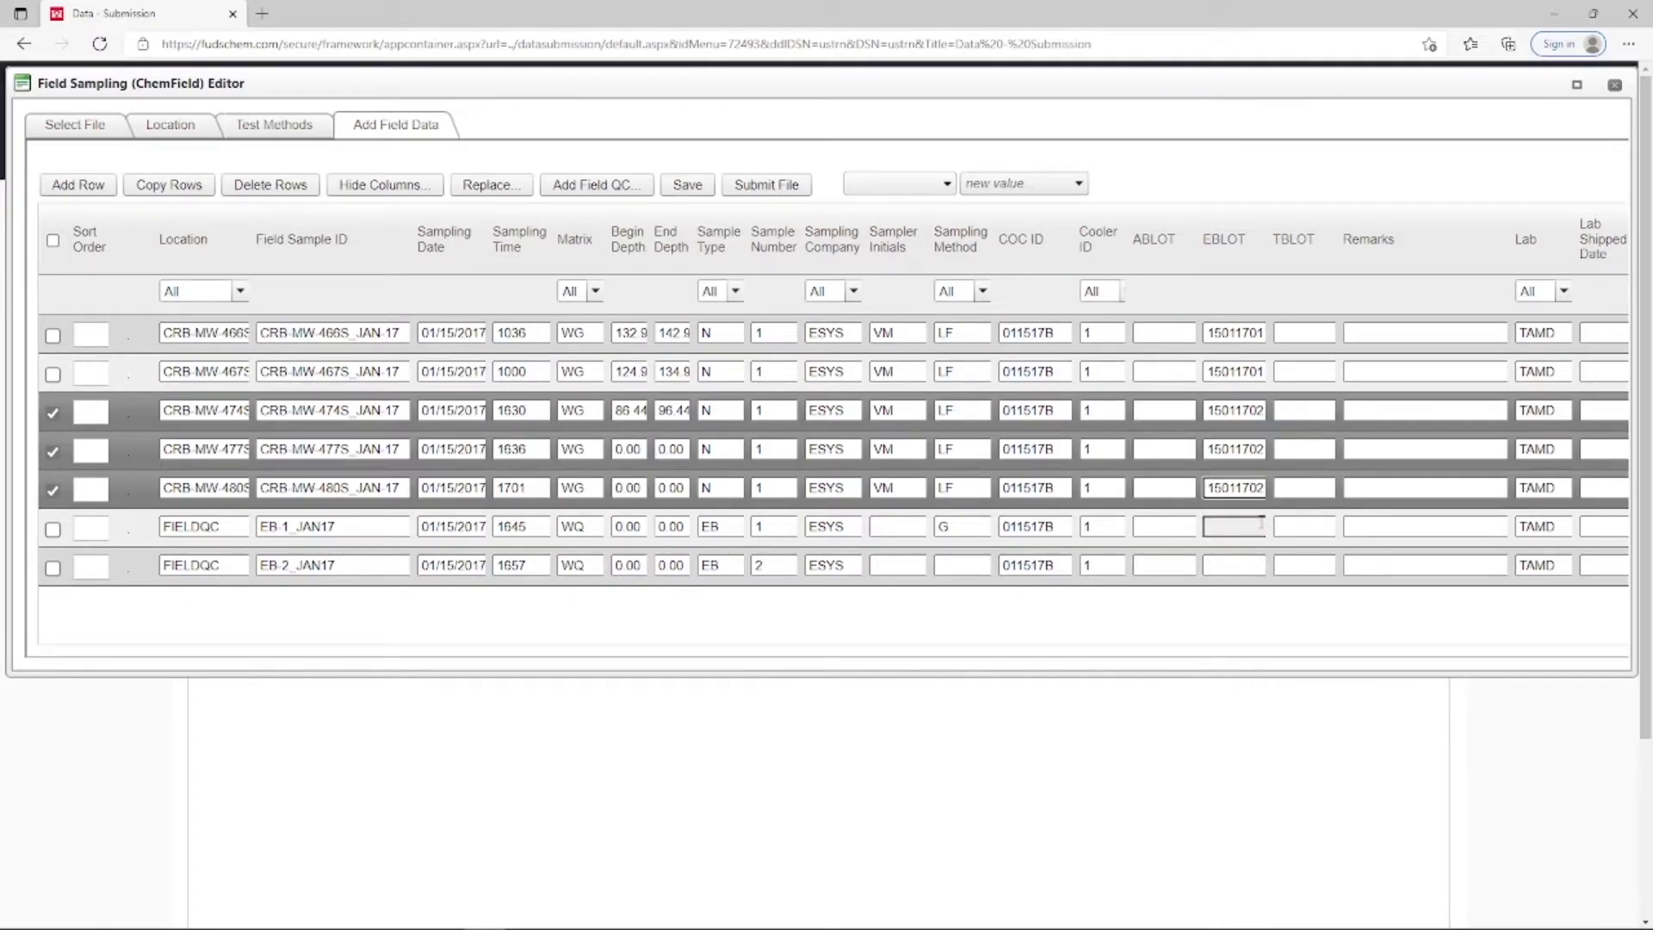
key(BackSpace)
key(BackSpace)
text(02)
Examine the sample type options offered for field QC records and close the form without inserting one.
click(595, 191)
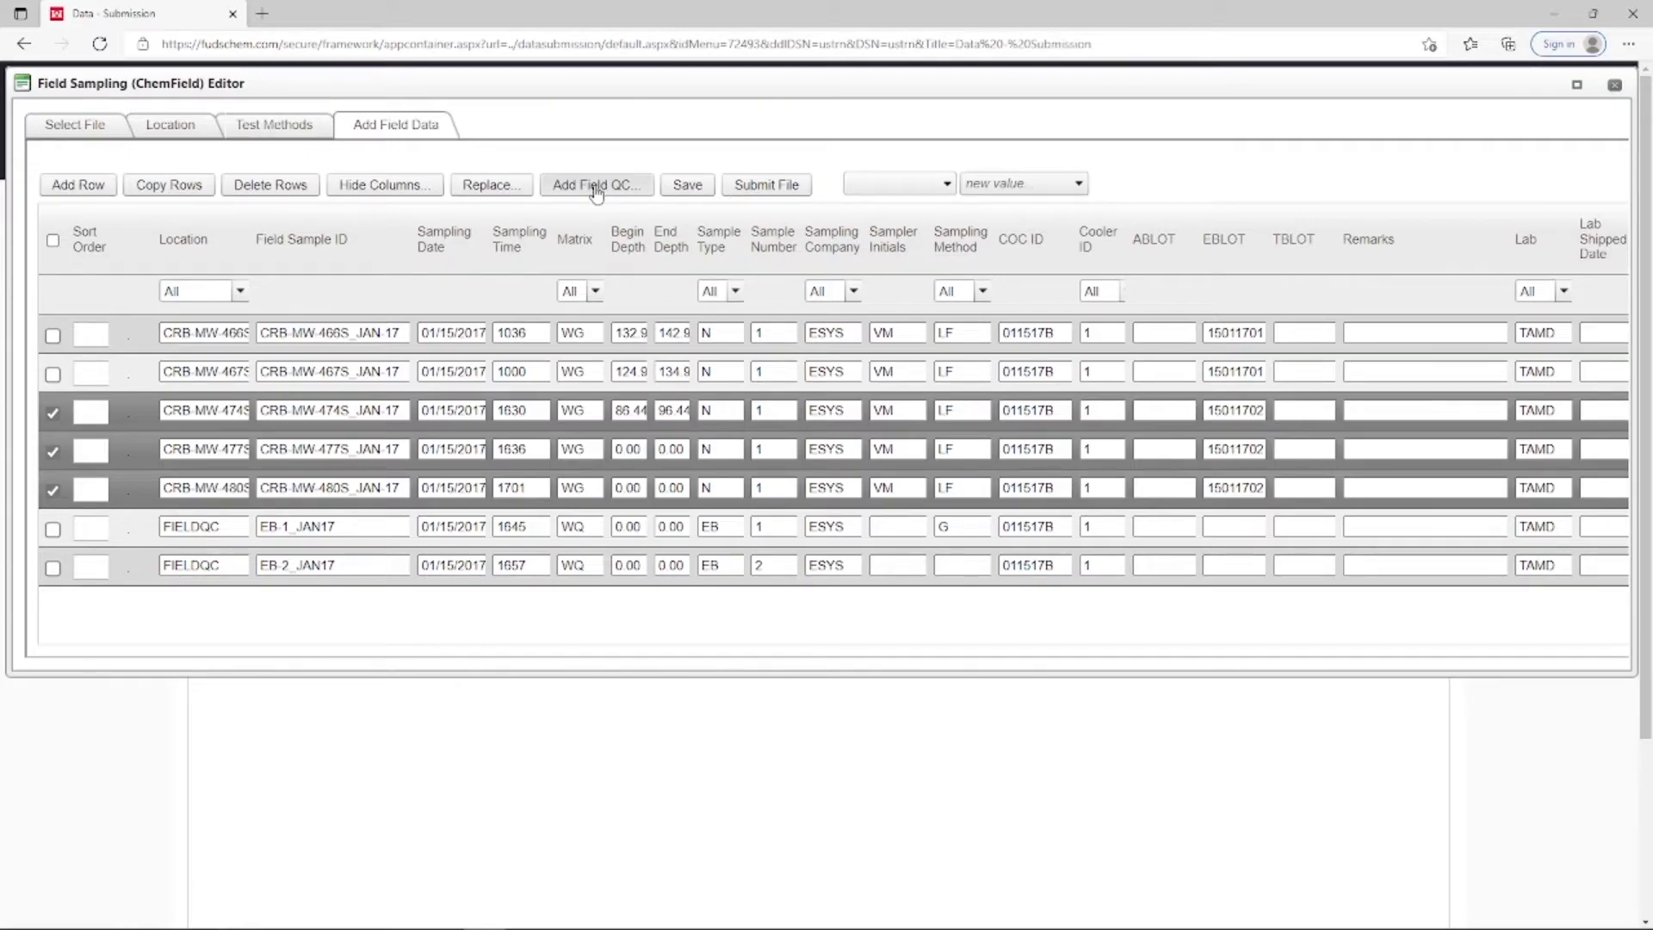
click(508, 314)
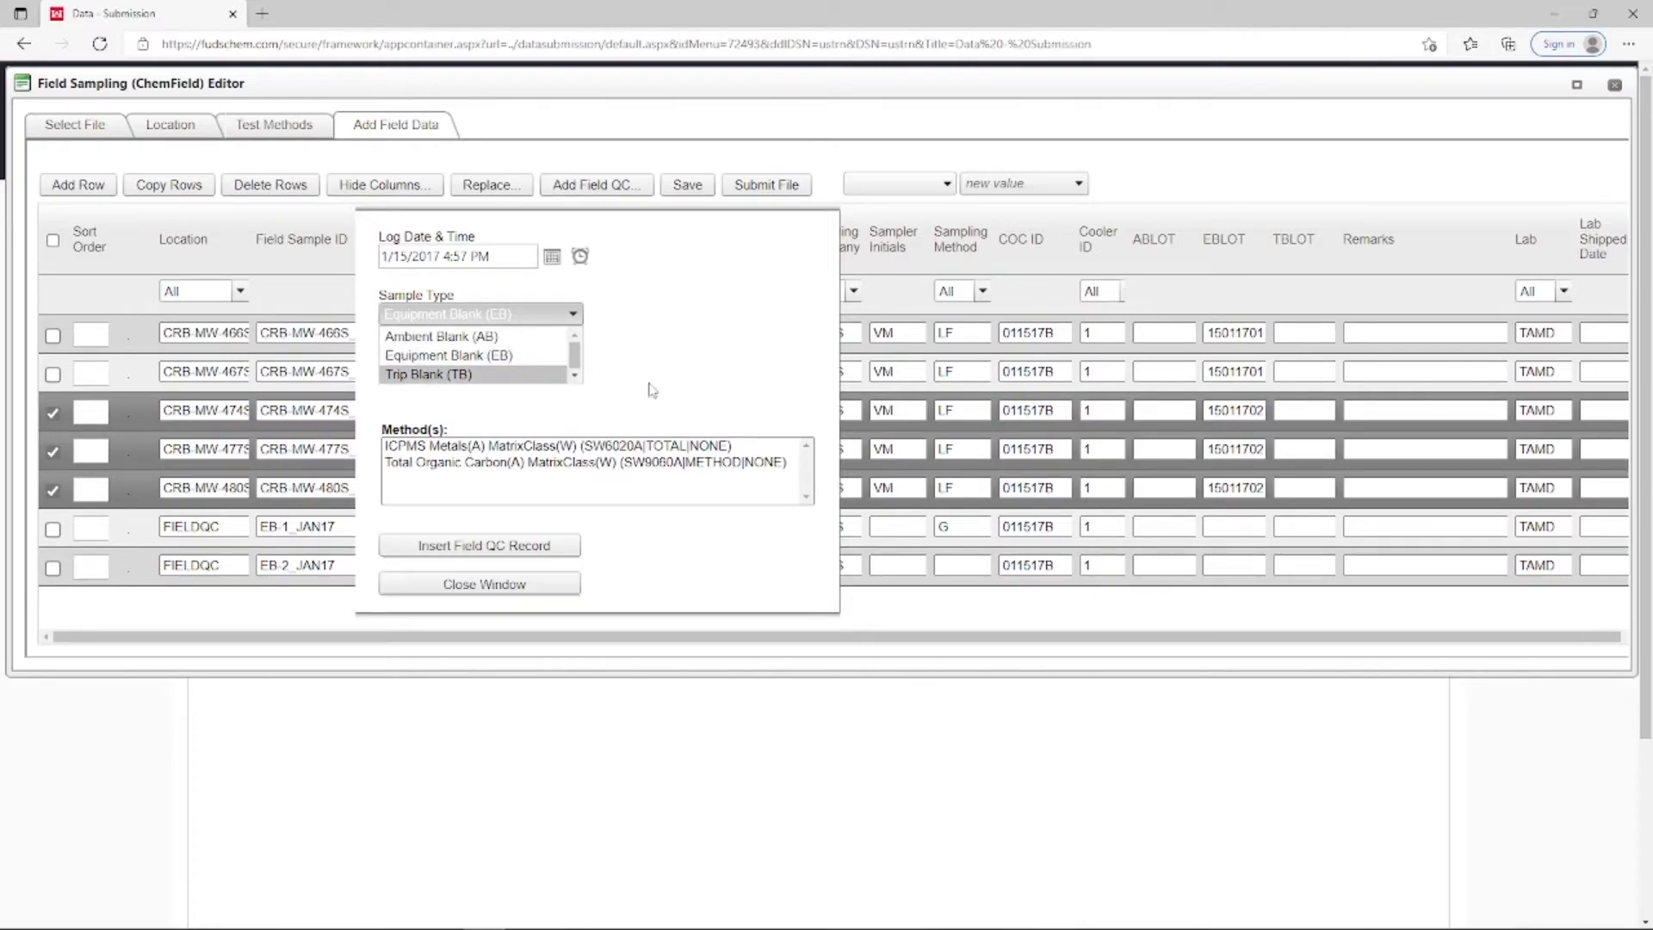
click(564, 583)
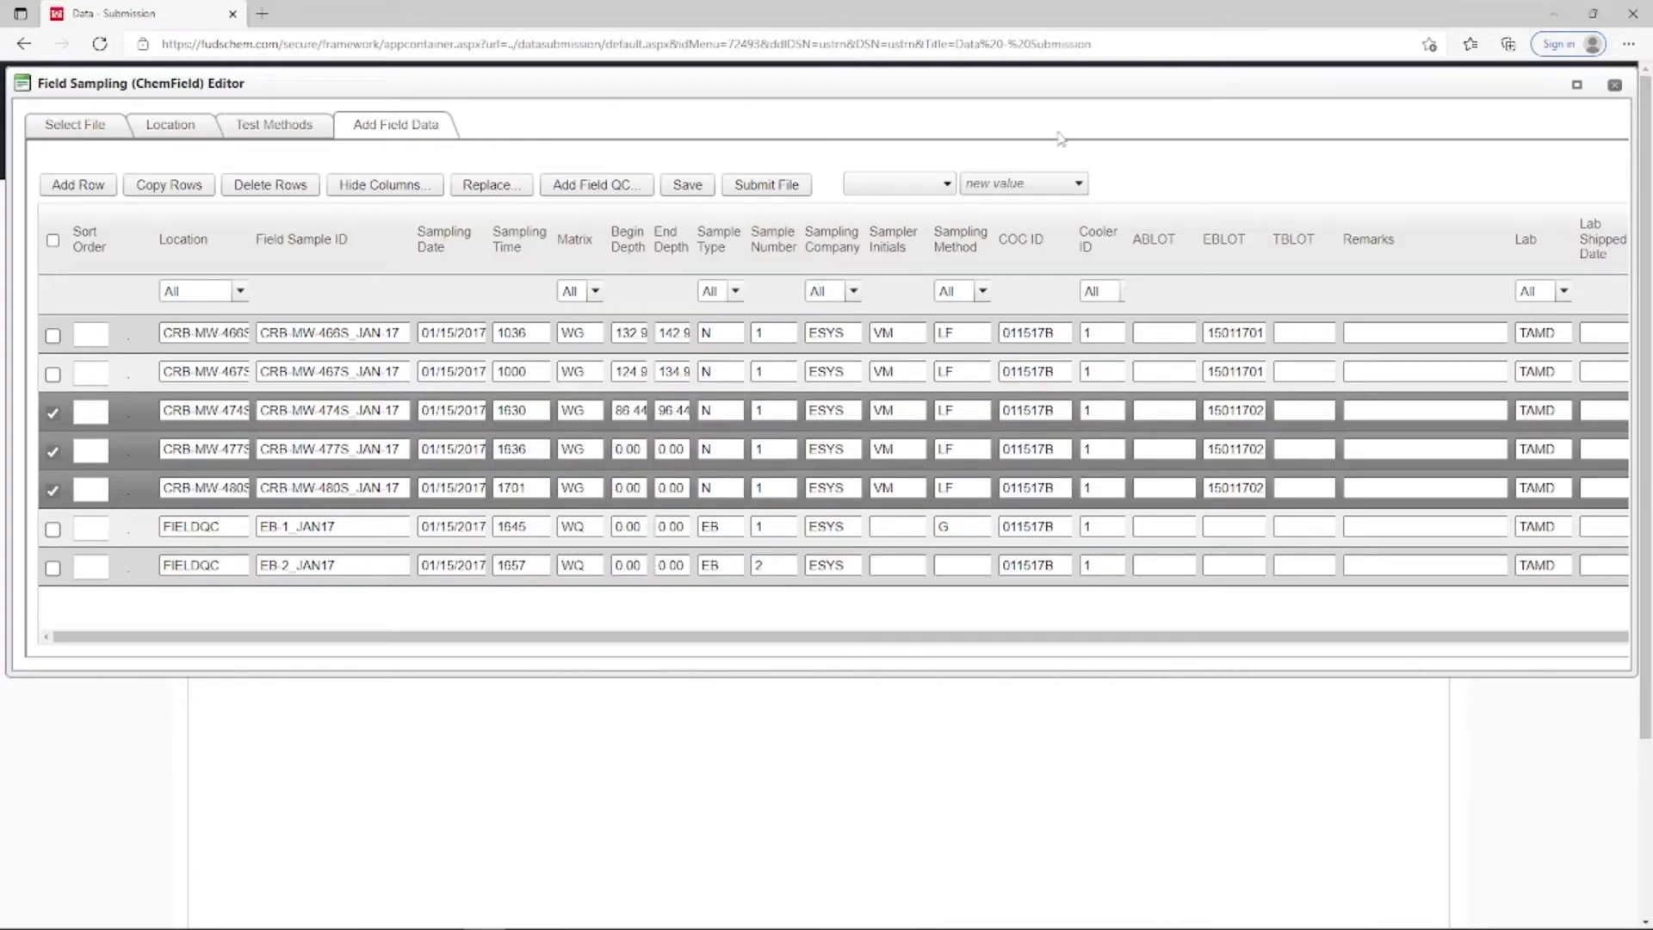
Open the Valid Value Lists report from the ADR and Submission Reports.
scroll(1041, 120, up, 3)
mouse_move(672, 162)
mouse_move(861, 289)
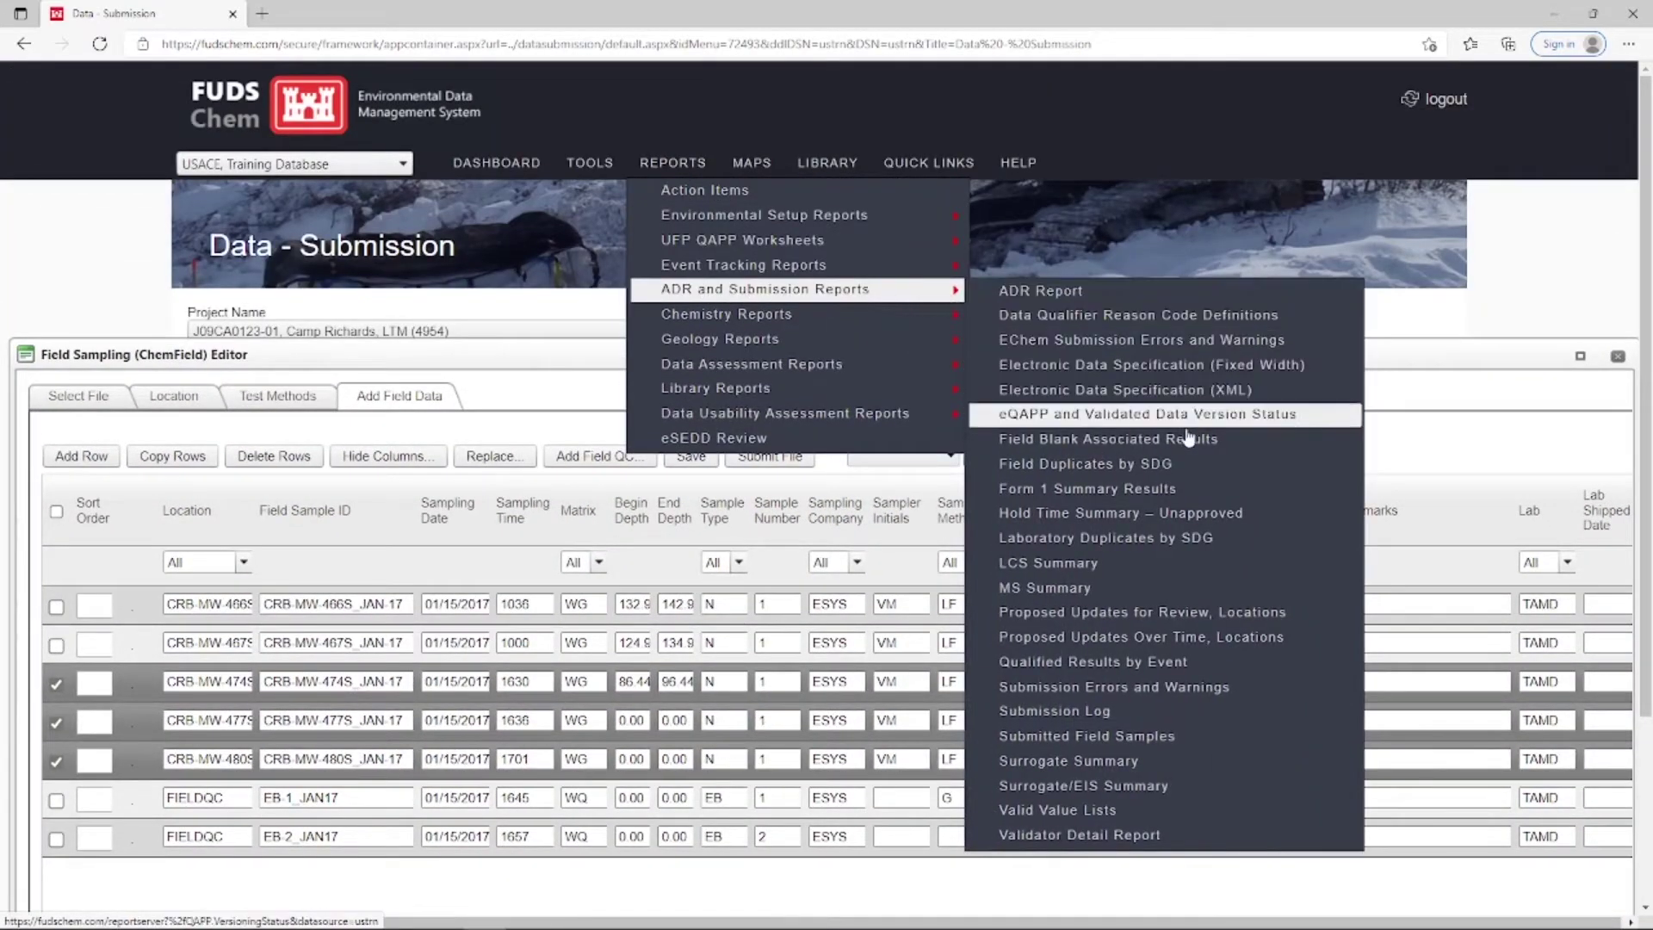
click(1190, 813)
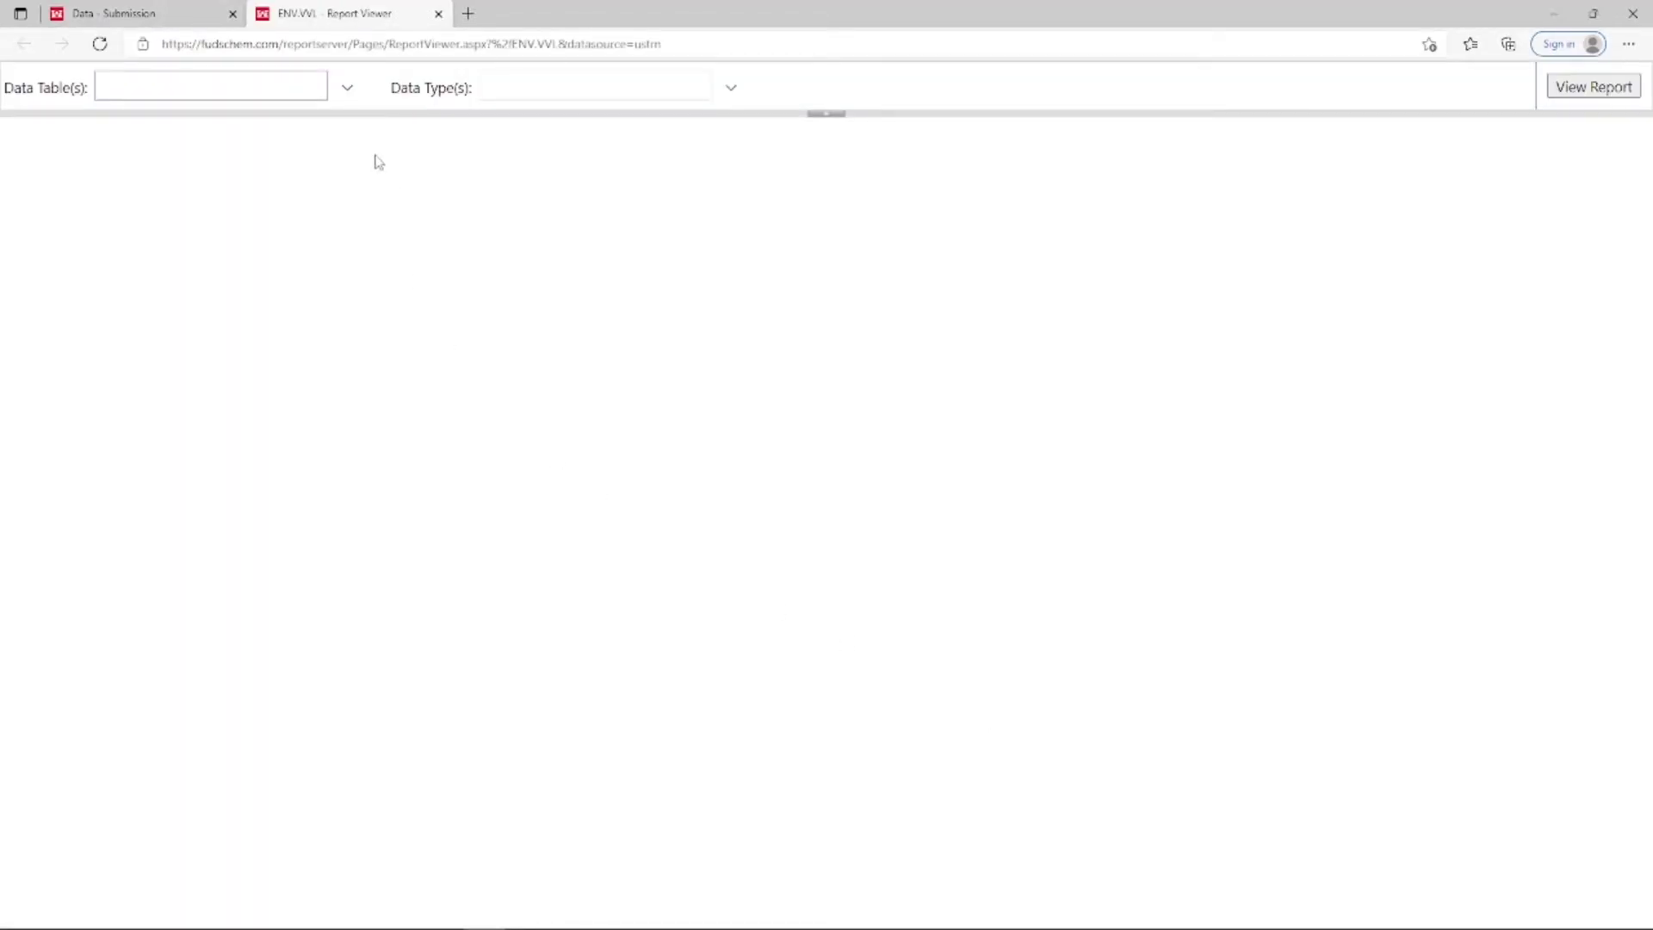
Run the Valid Value Lists report for the Field Sampling data table and the SACODE data type.
click(345, 87)
click(205, 215)
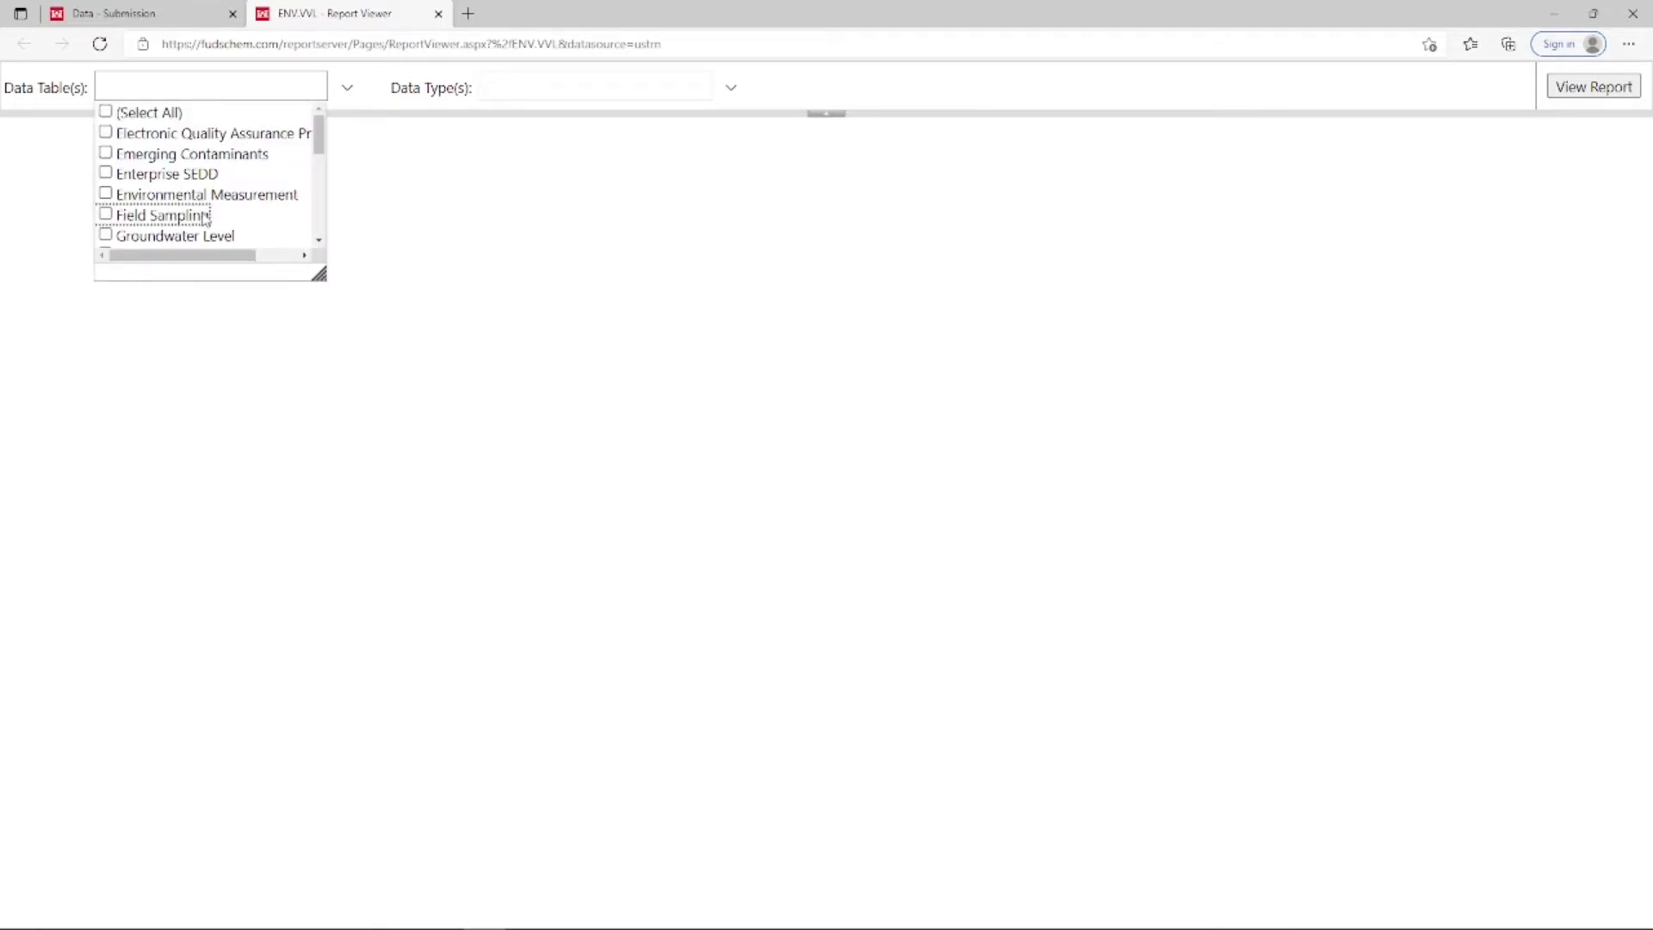
click(396, 100)
click(520, 97)
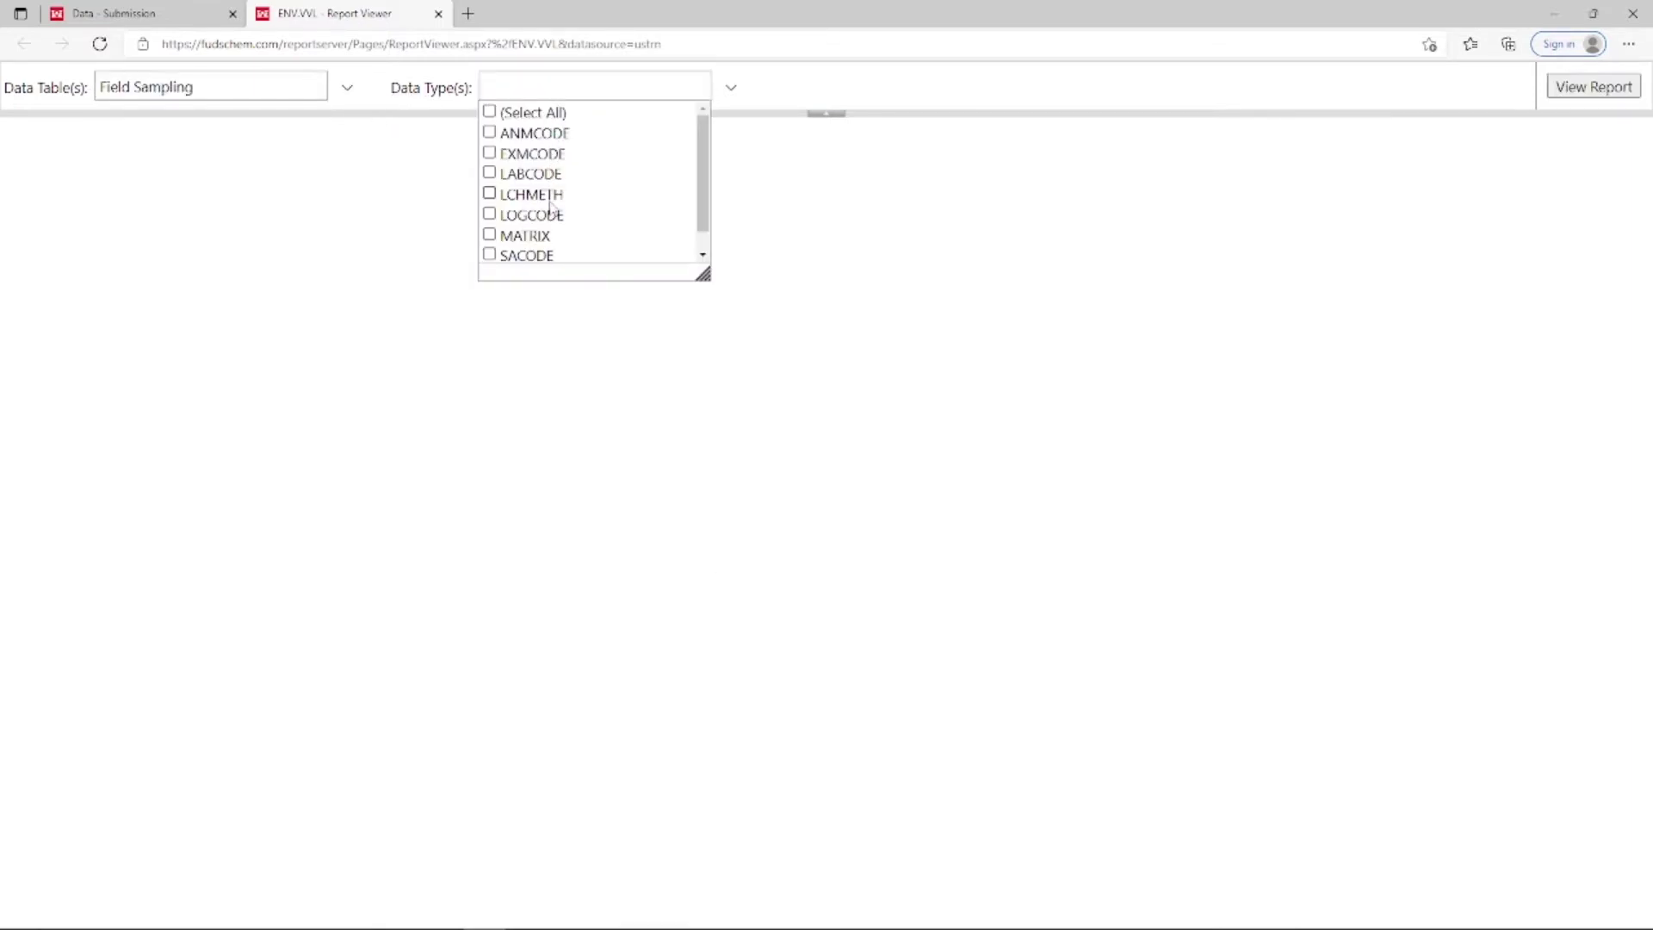
click(543, 256)
click(780, 96)
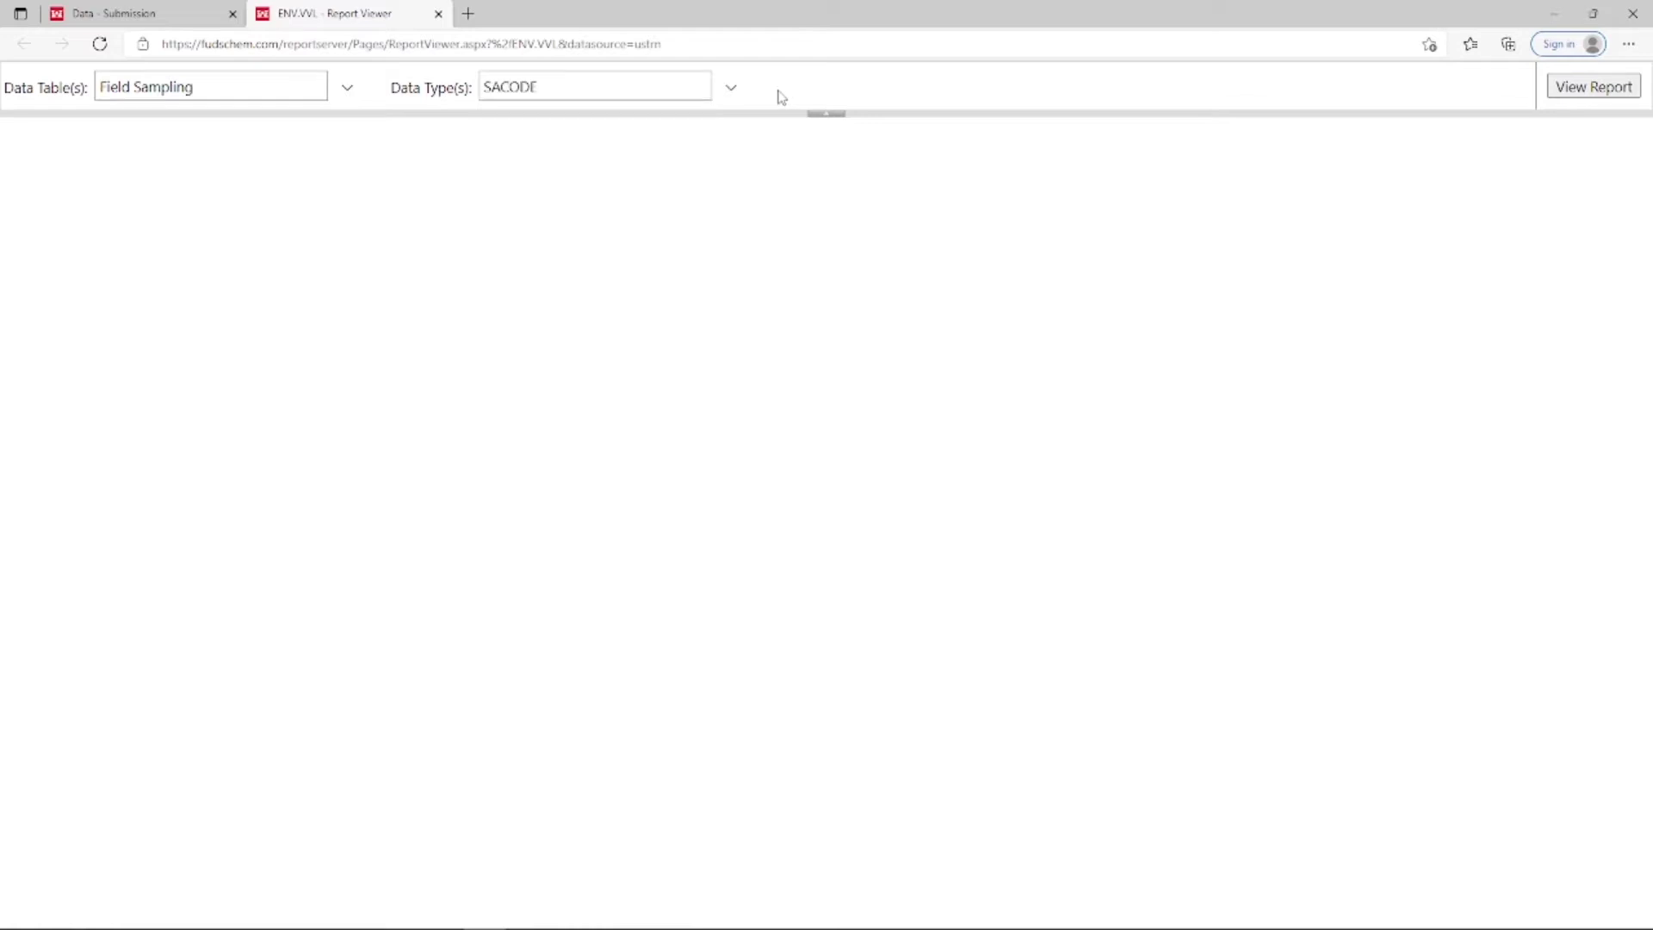
click(1620, 92)
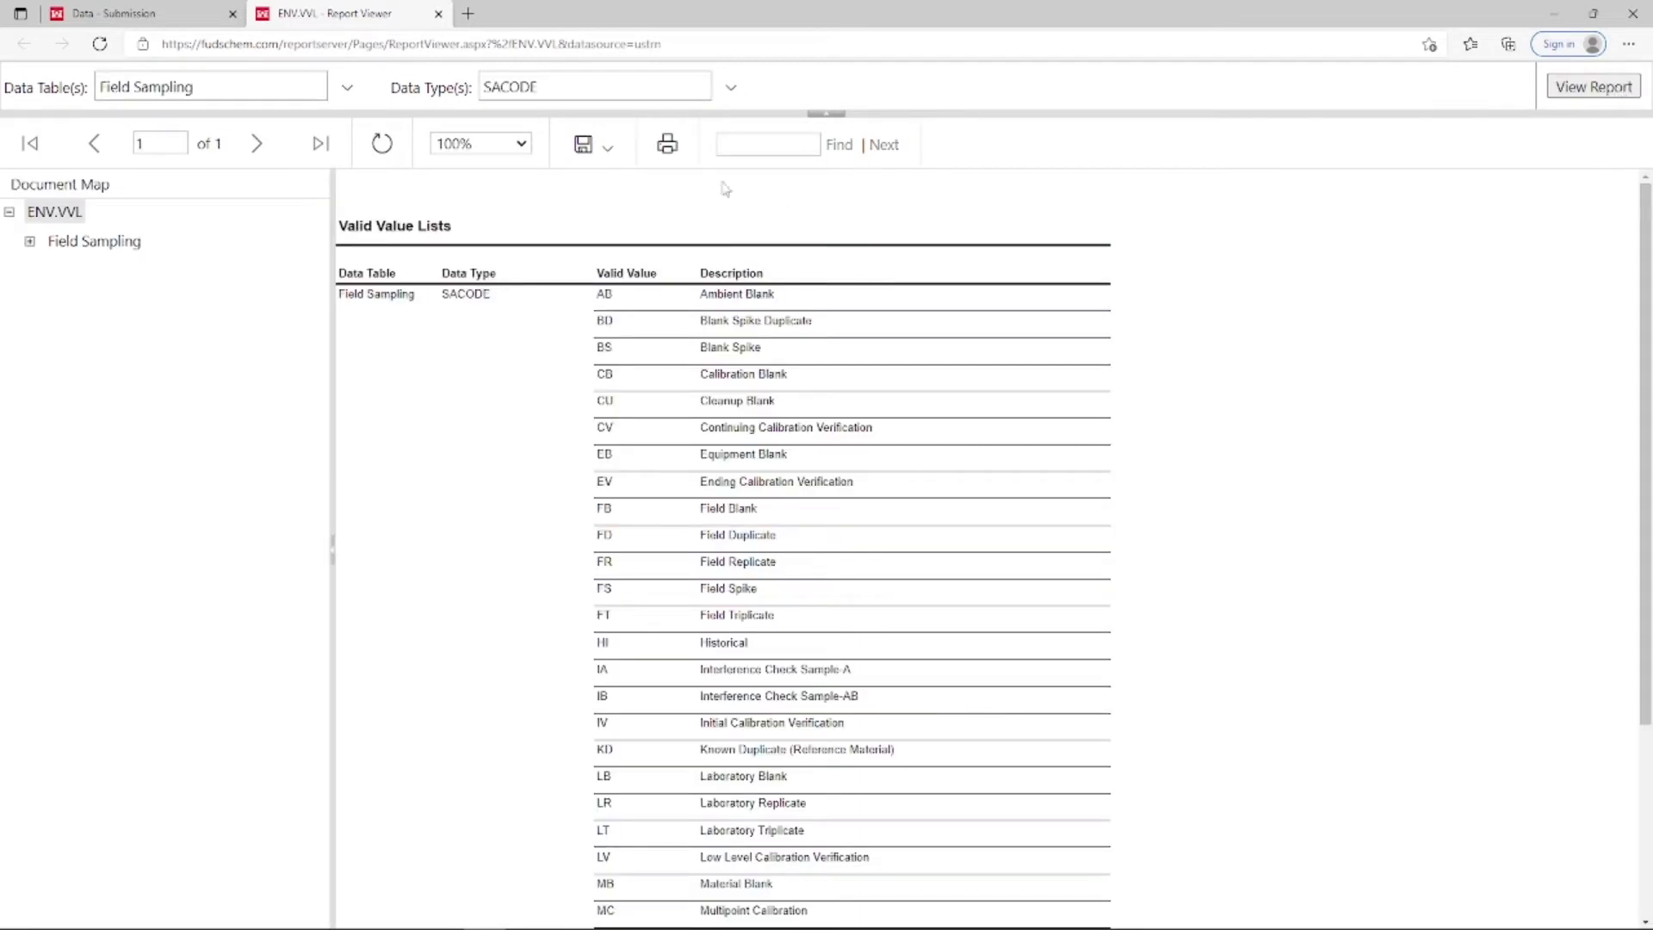
Enlarge the report to 150% and examine the full list of SACODE valid values and descriptions.
click(522, 144)
click(480, 251)
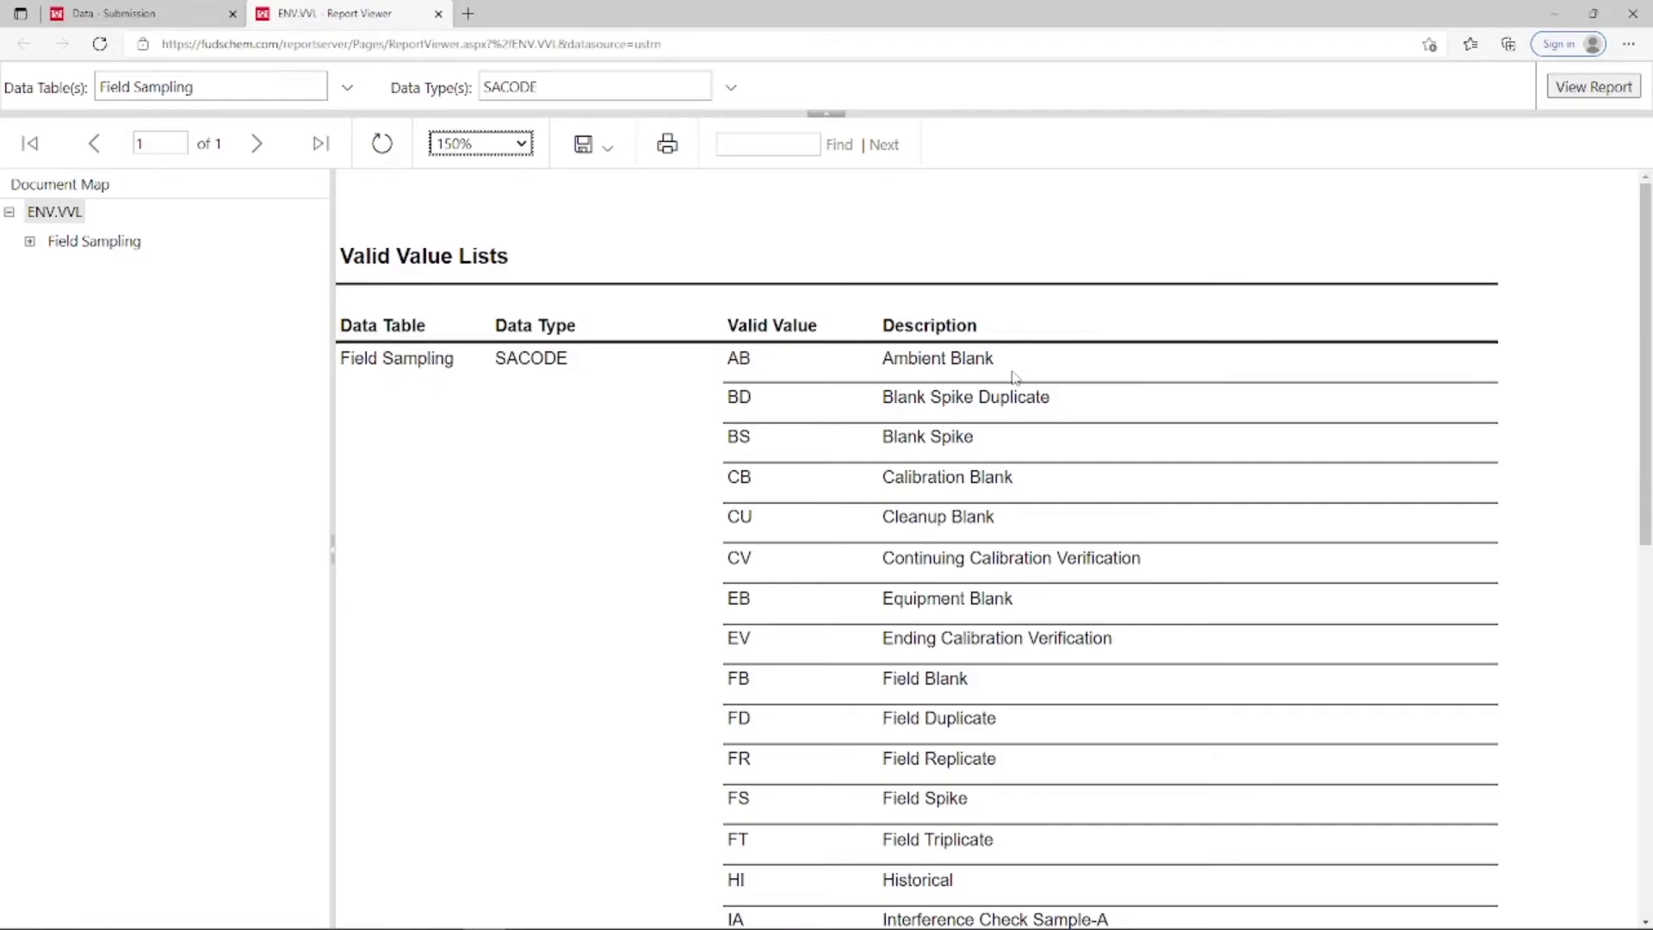
scroll(1014, 377, down, 1)
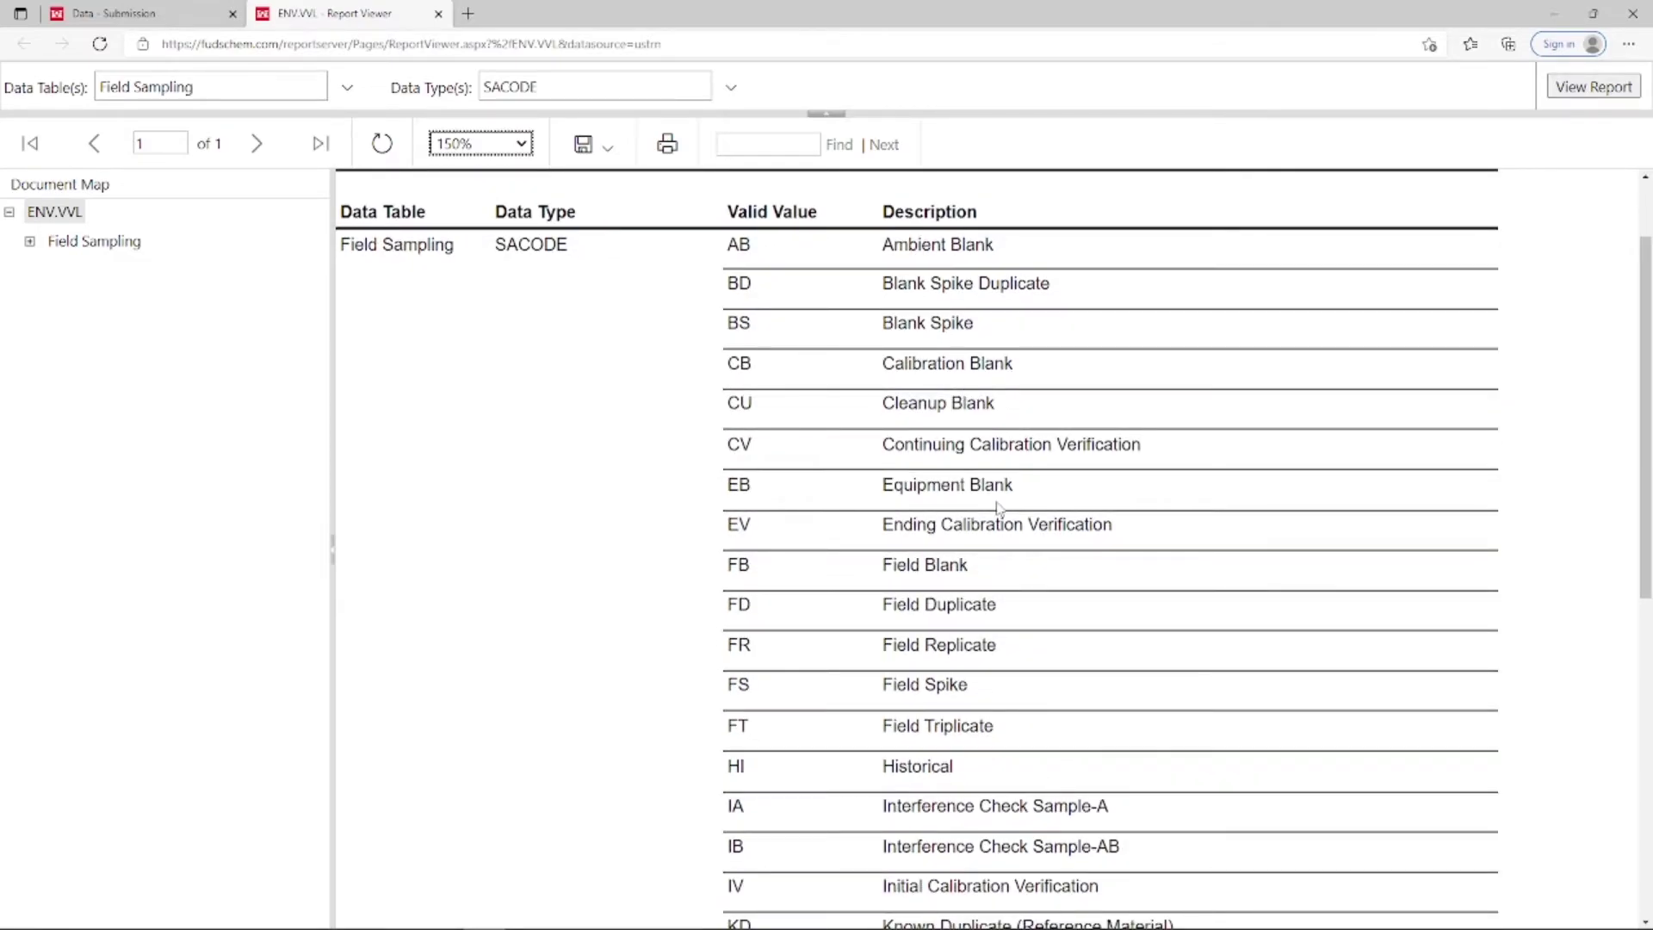
scroll(998, 508, down, 6)
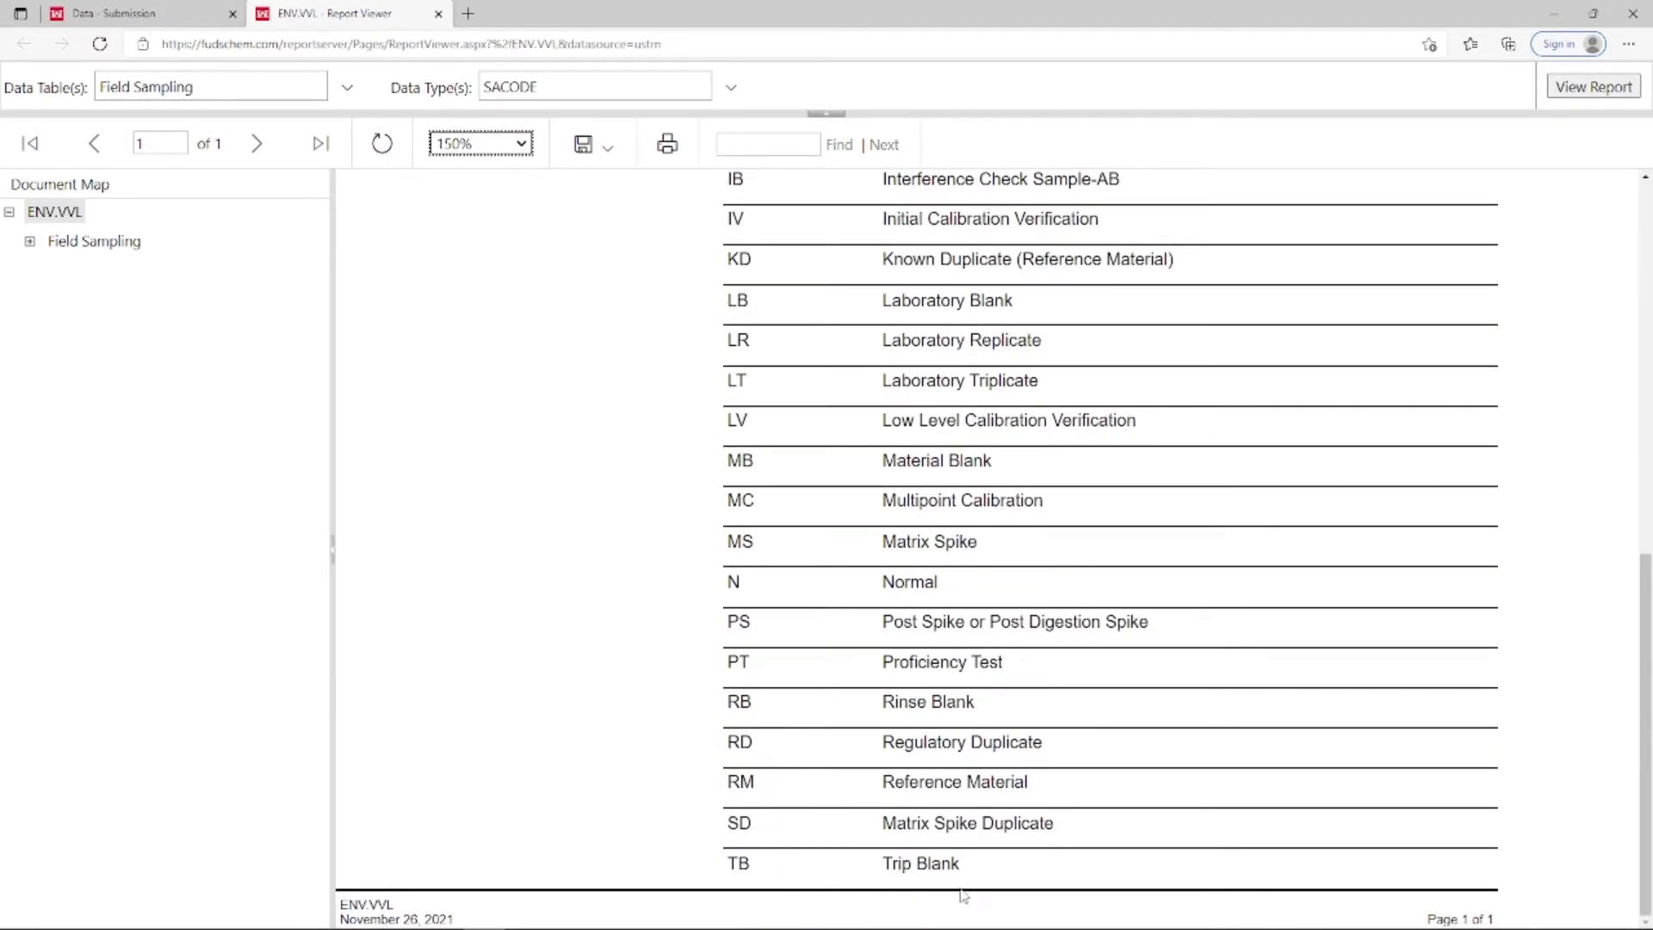
scroll(990, 840, up, 7)
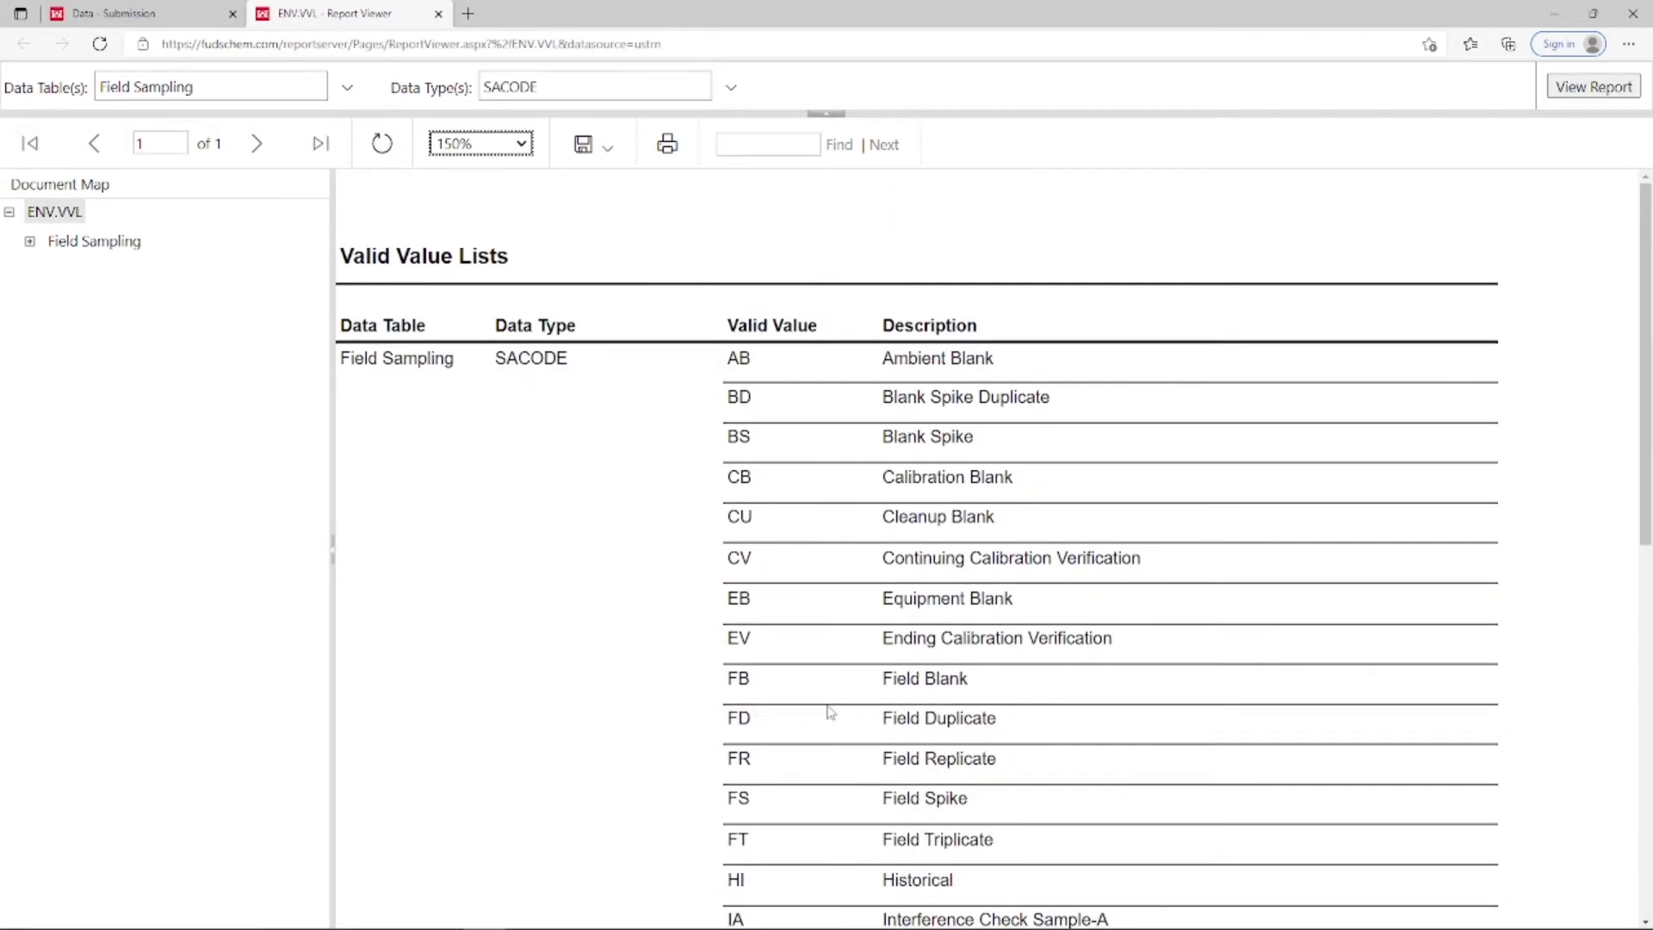
Look through the SACODE valid value codes and descriptions in the report from Ambient Blank to Trip Blank.
scroll(826, 715, down, 5)
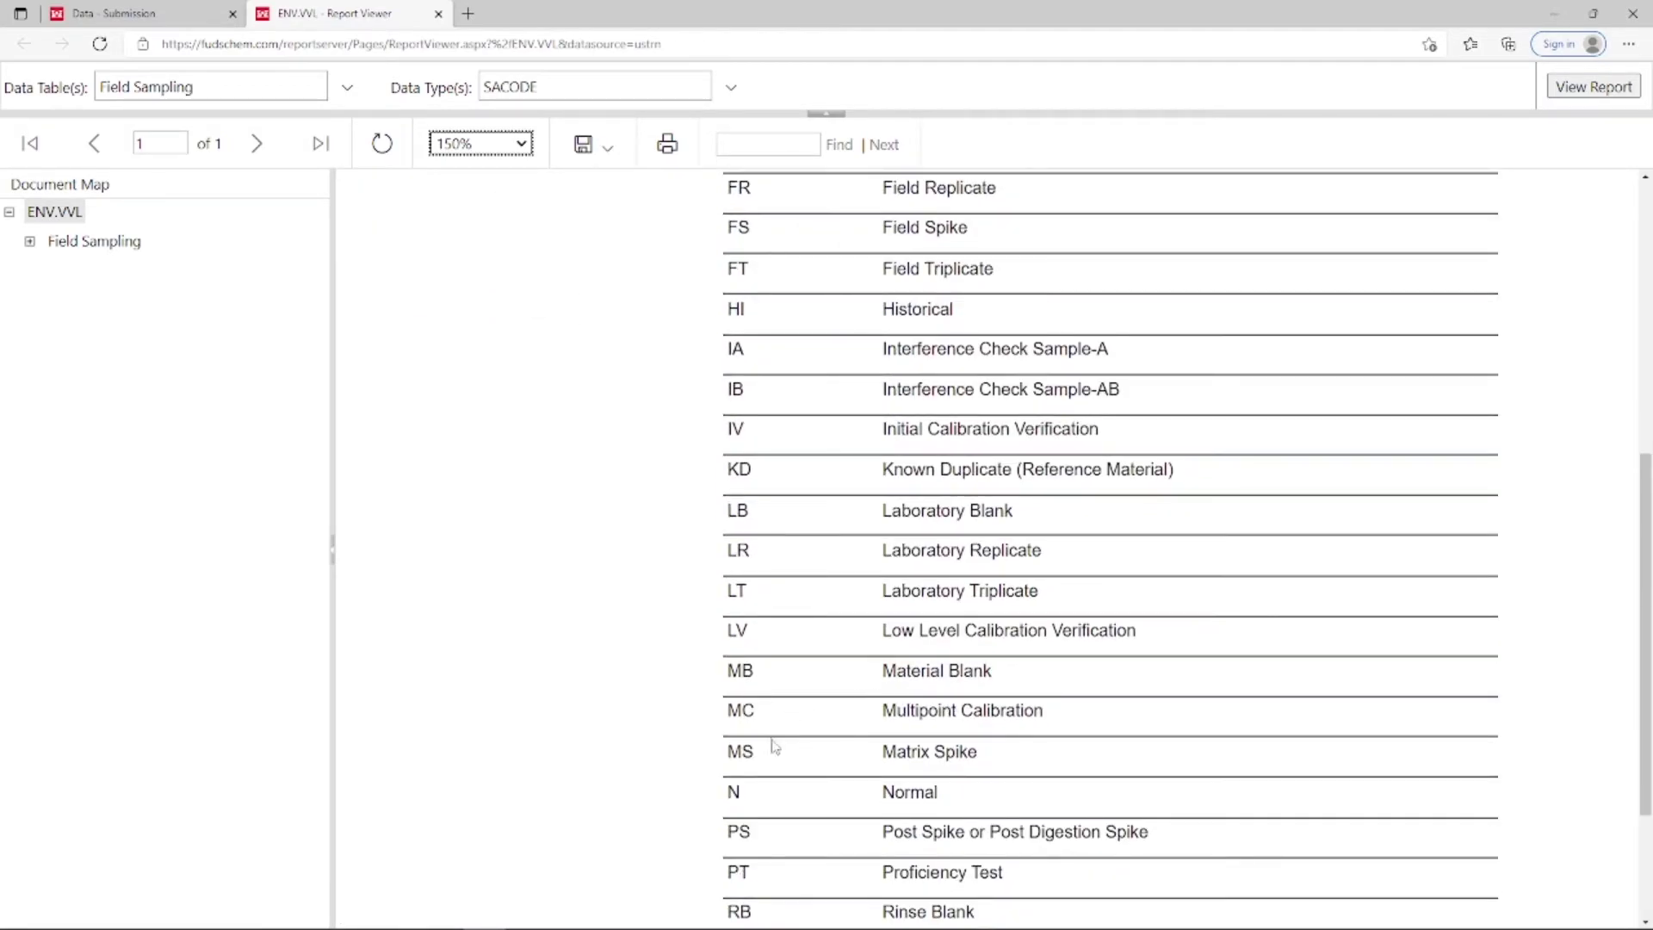
scroll(999, 694, down, 2)
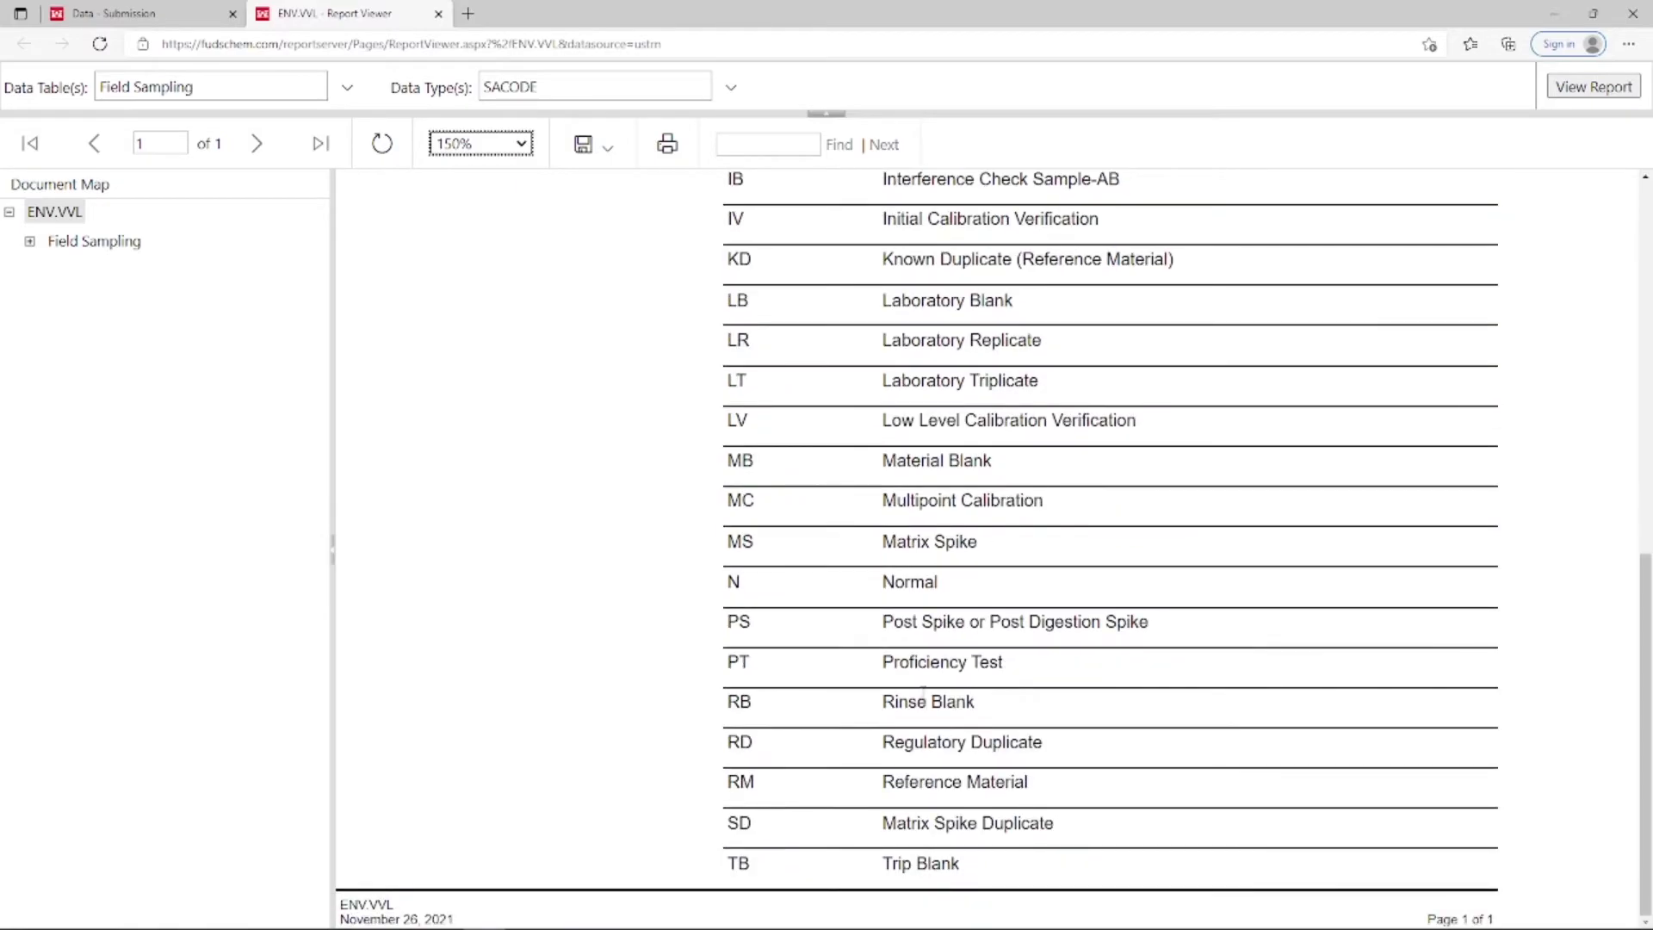
scroll(955, 719, up, 7)
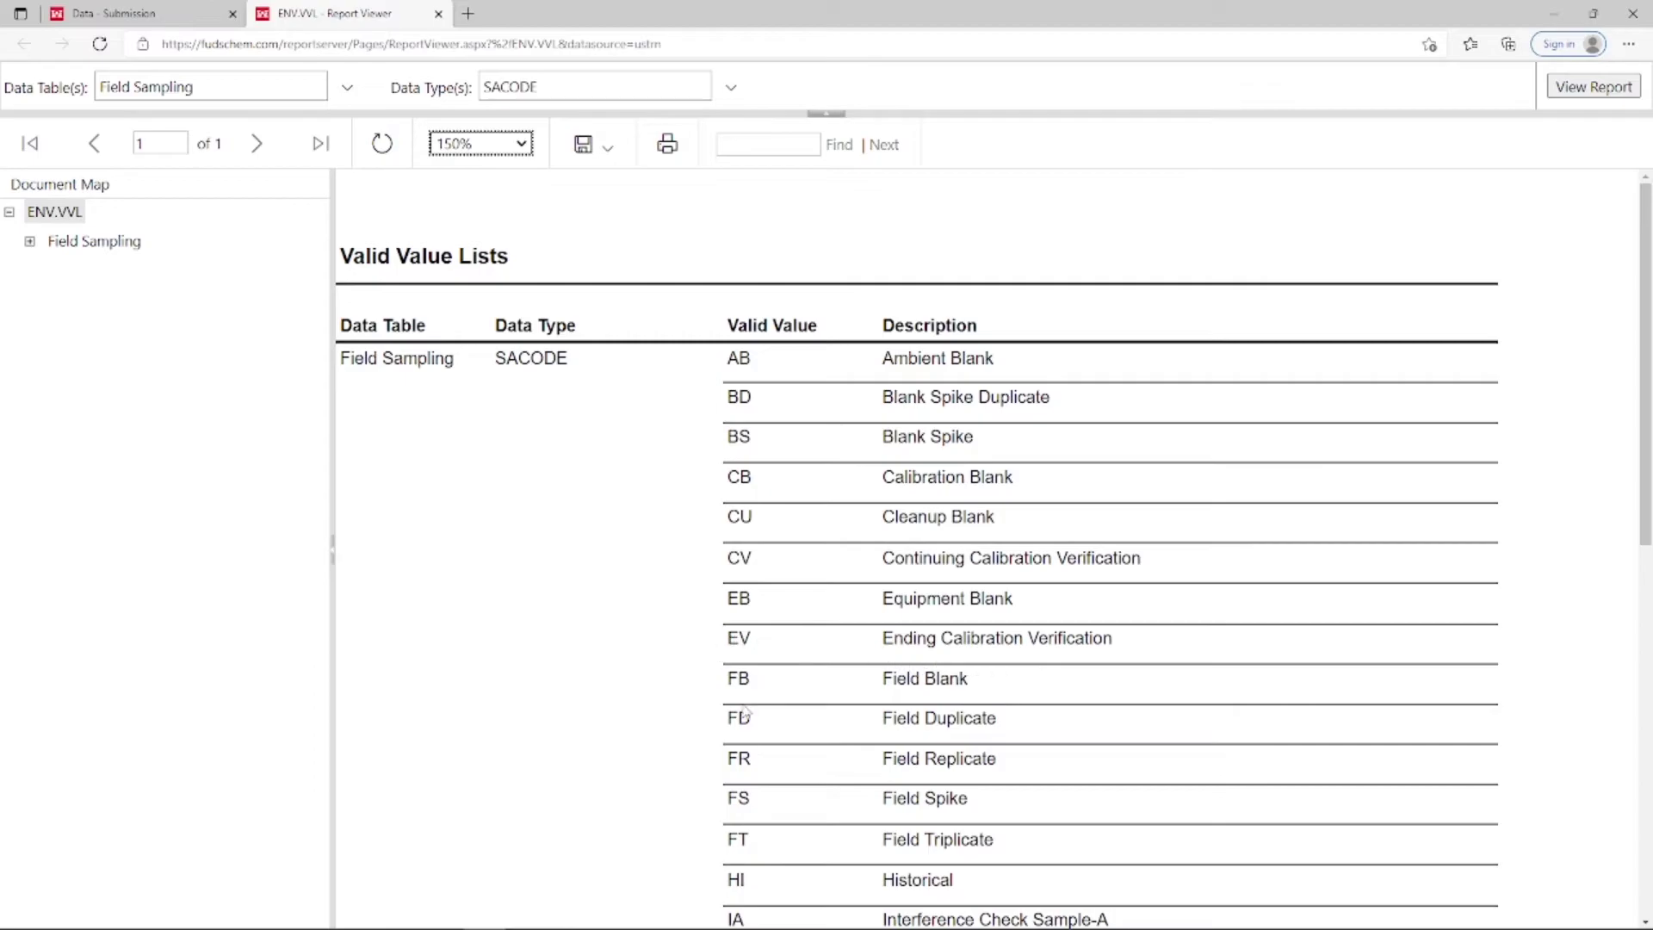
Return to the Field Sampling (ChemField) Editor and add a new record with the location FIELDQC.
click(175, 19)
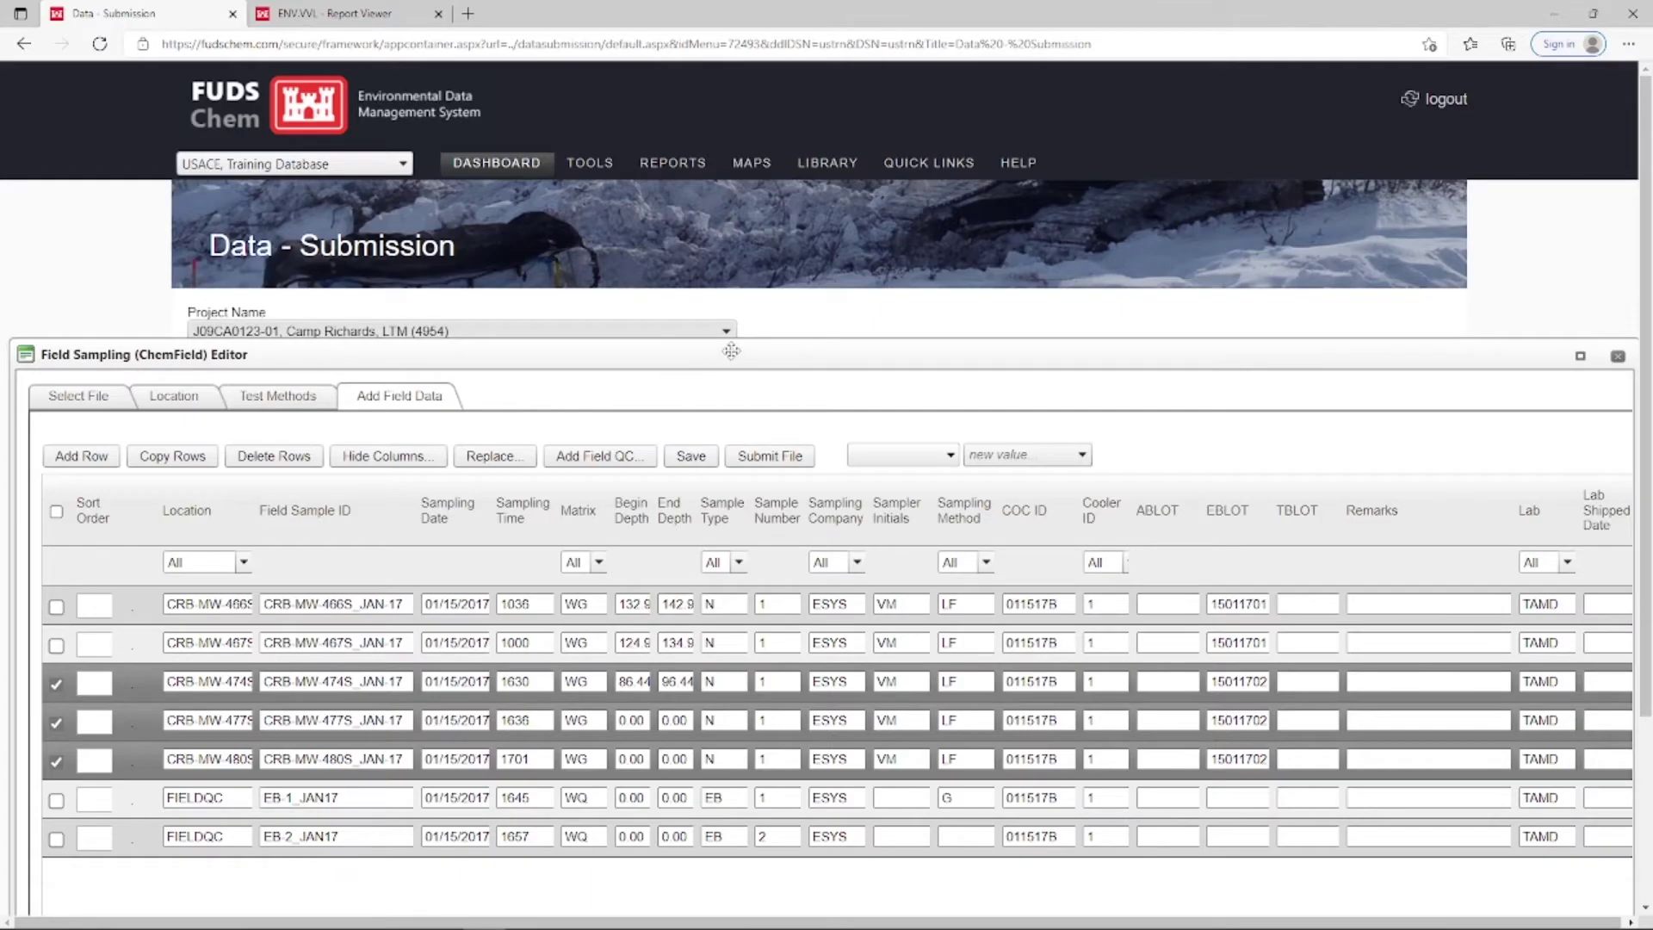
scroll(731, 350, down, 2)
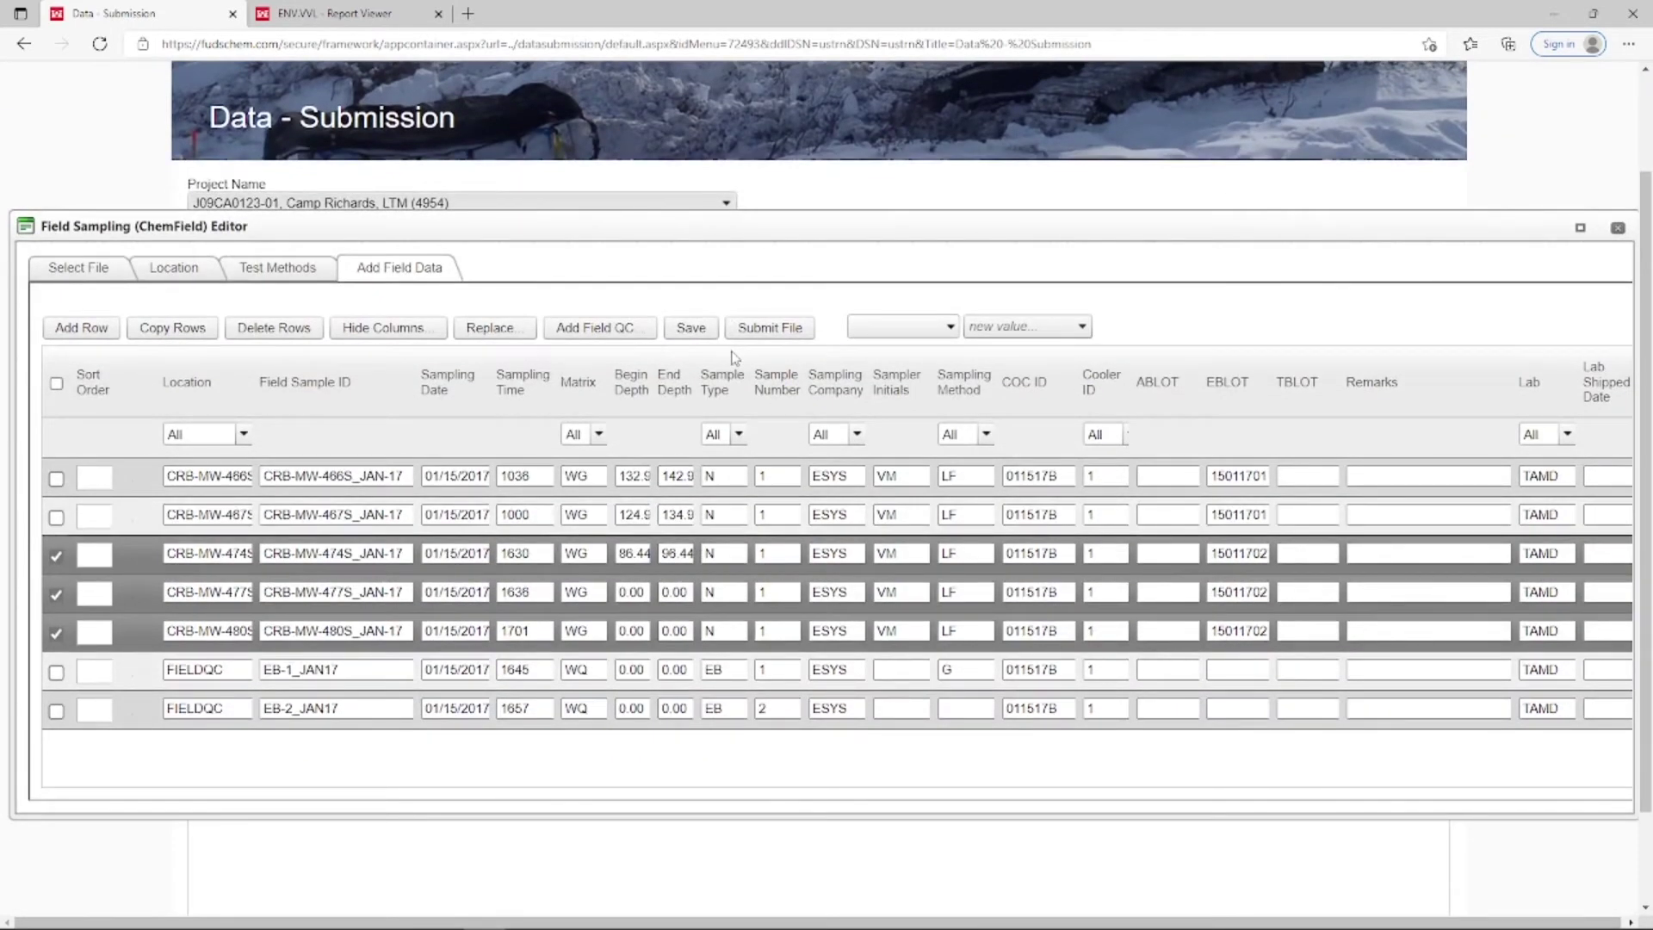
click(98, 335)
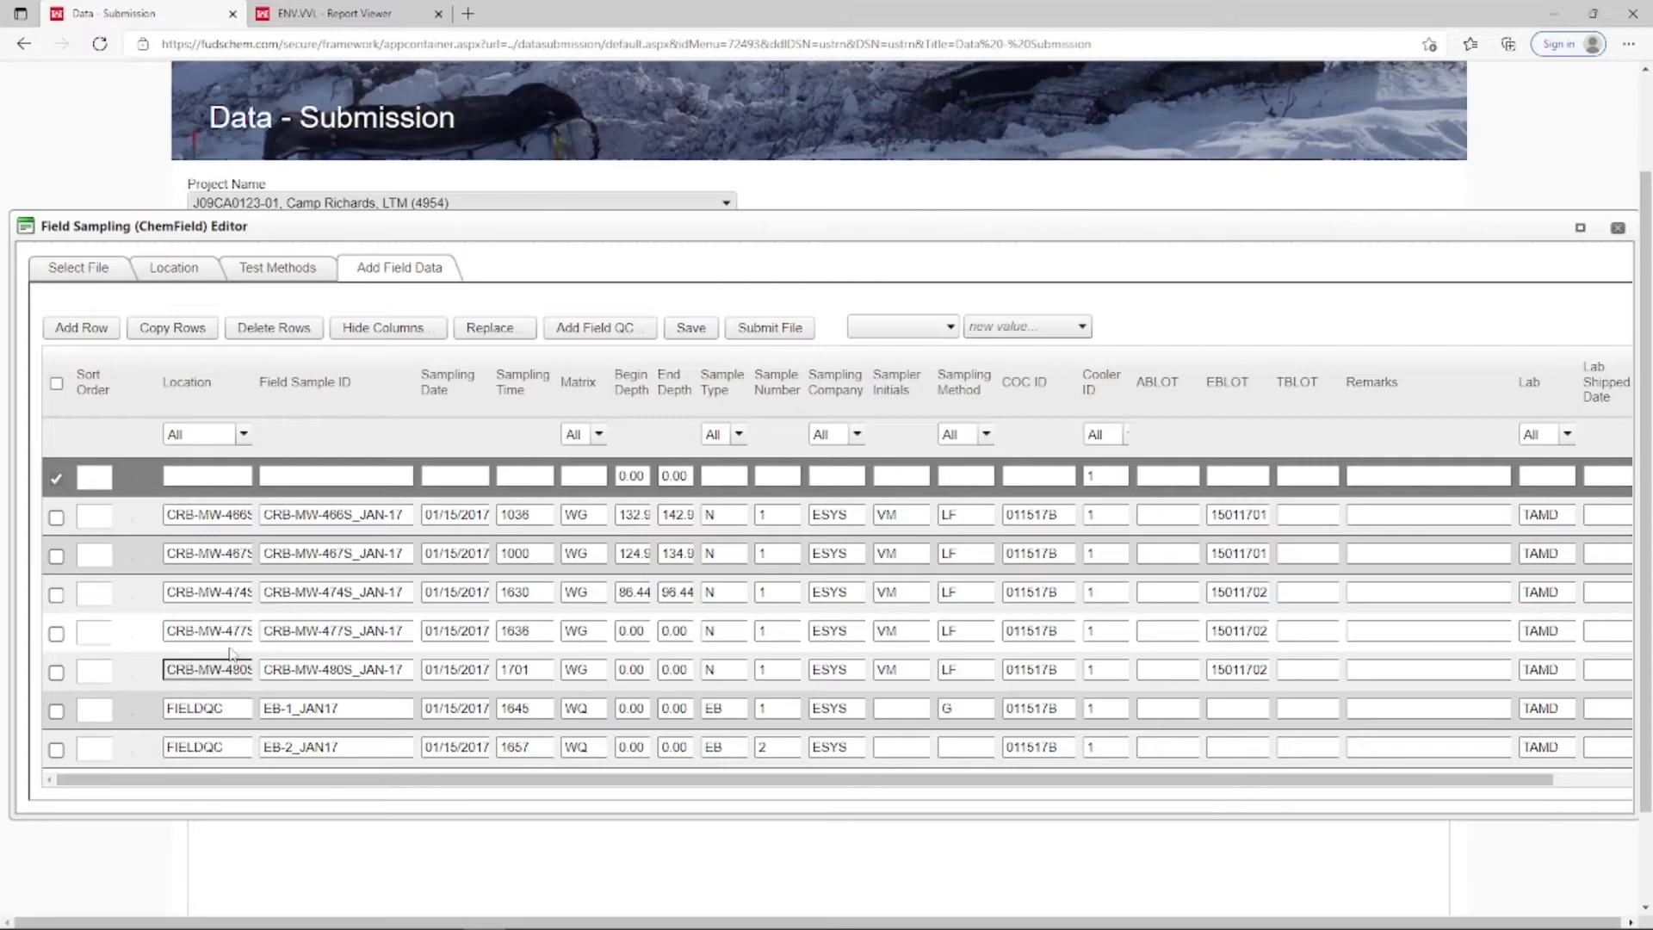
click(197, 475)
text(FIELDQC)
key(Tab)
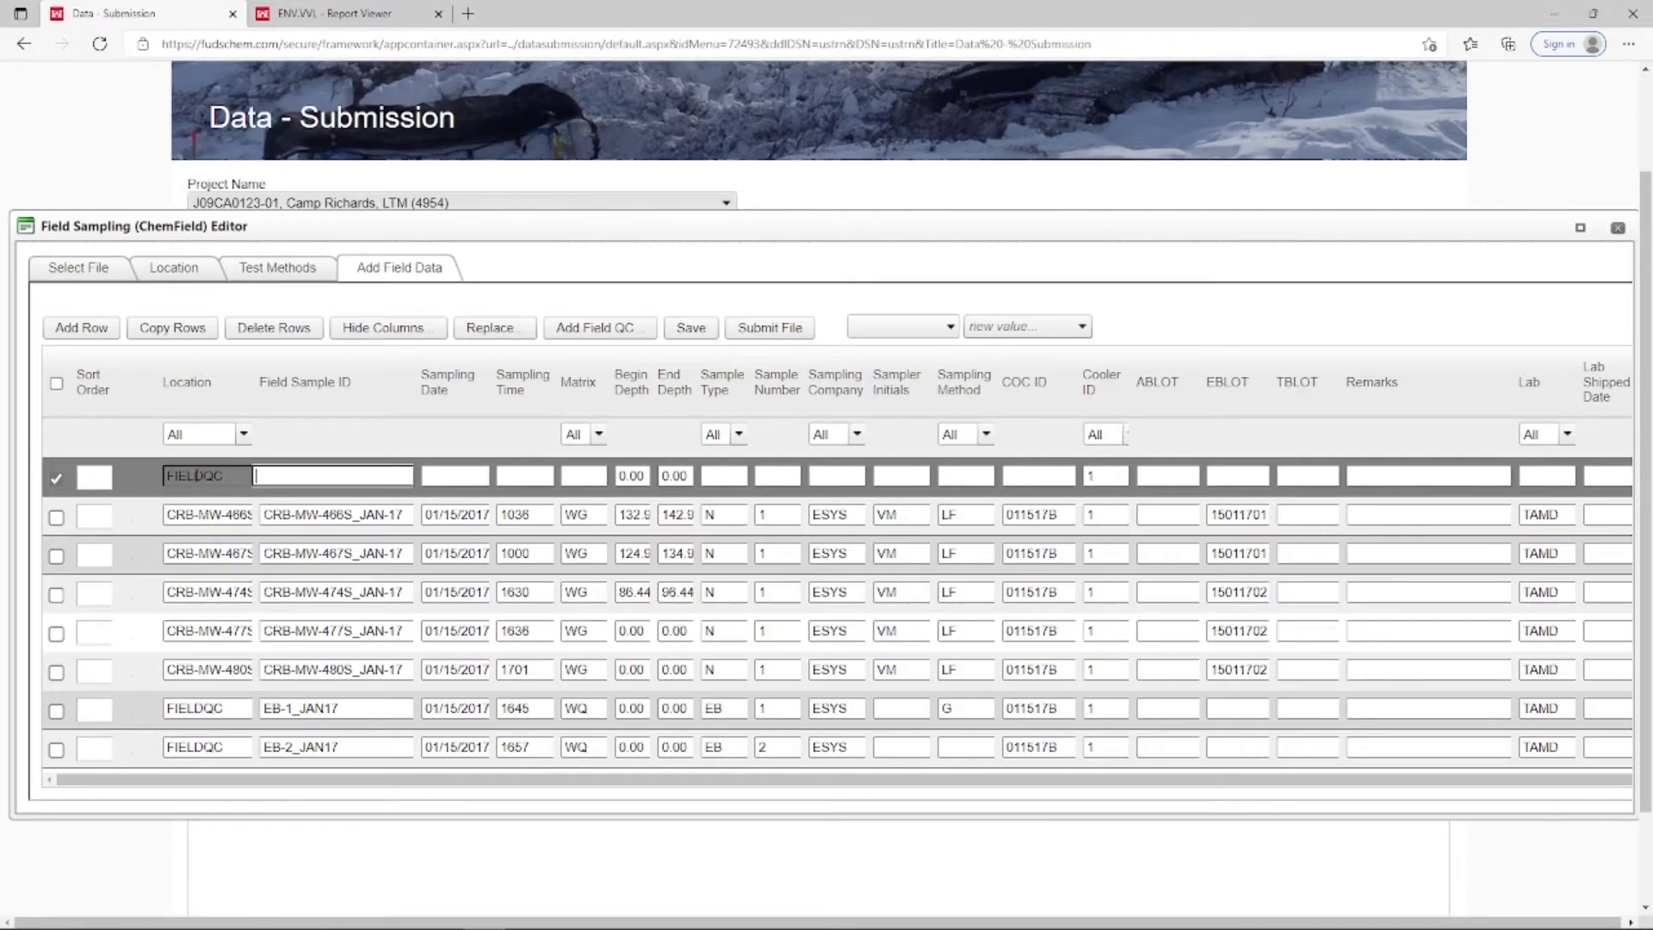
Give the new record the field sample ID FB-1_JAN17, sampling date 1/15/2017 and sampling time 0900.
text(FB)
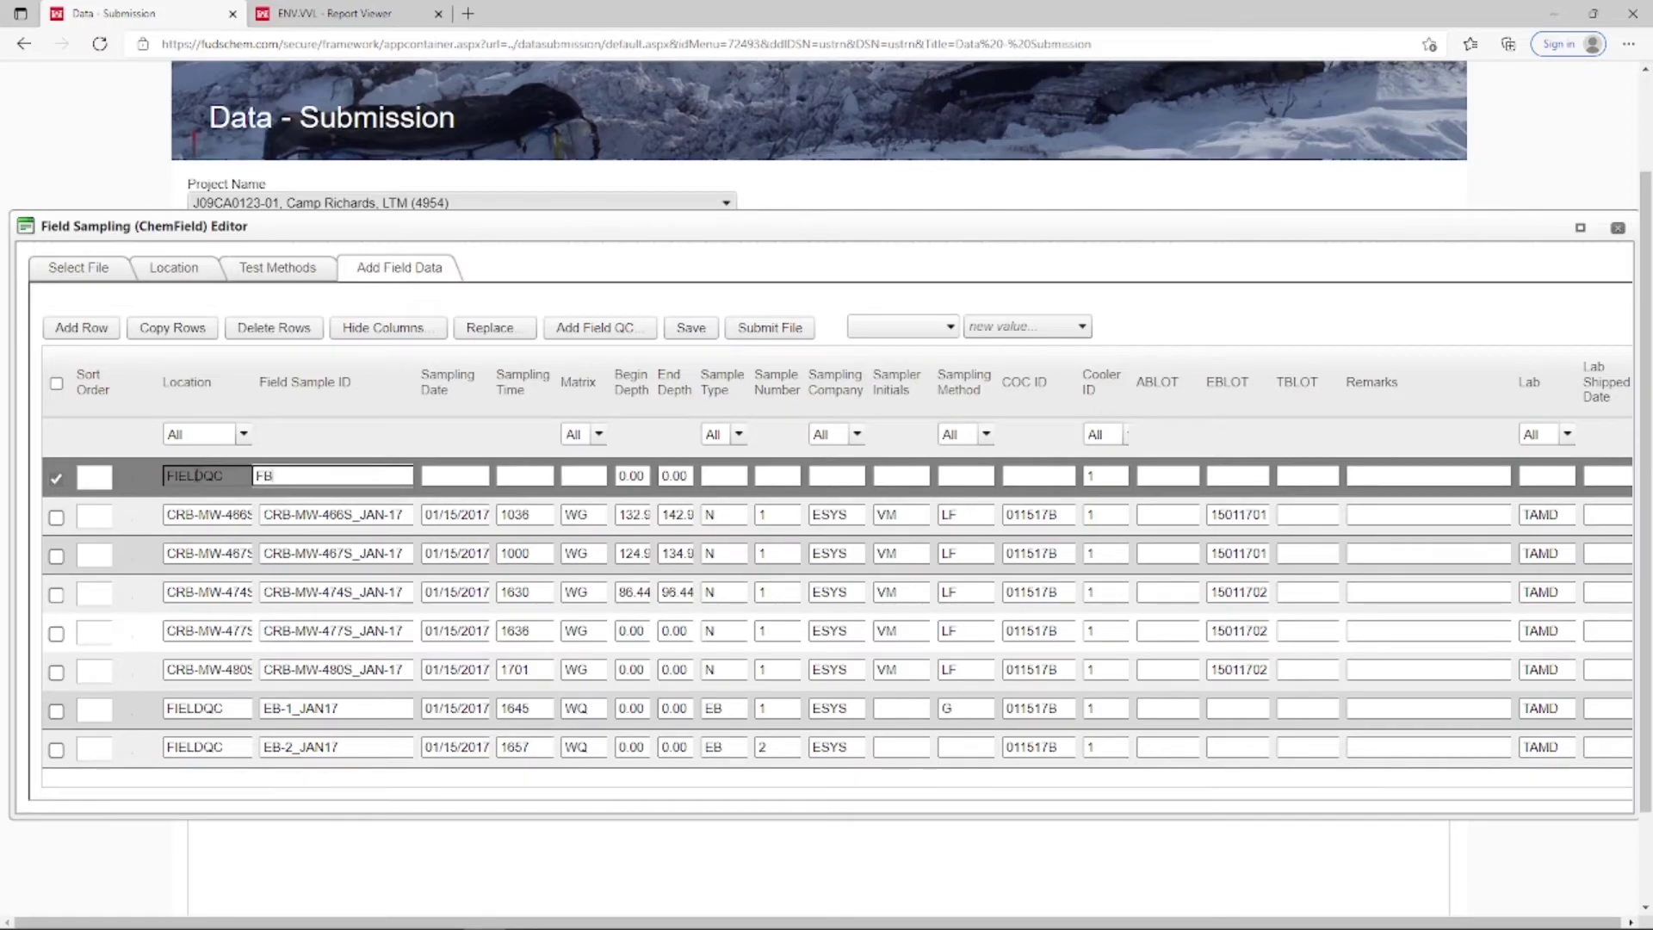
text(-1_JAN17)
key(Tab)
text(1/15/2017)
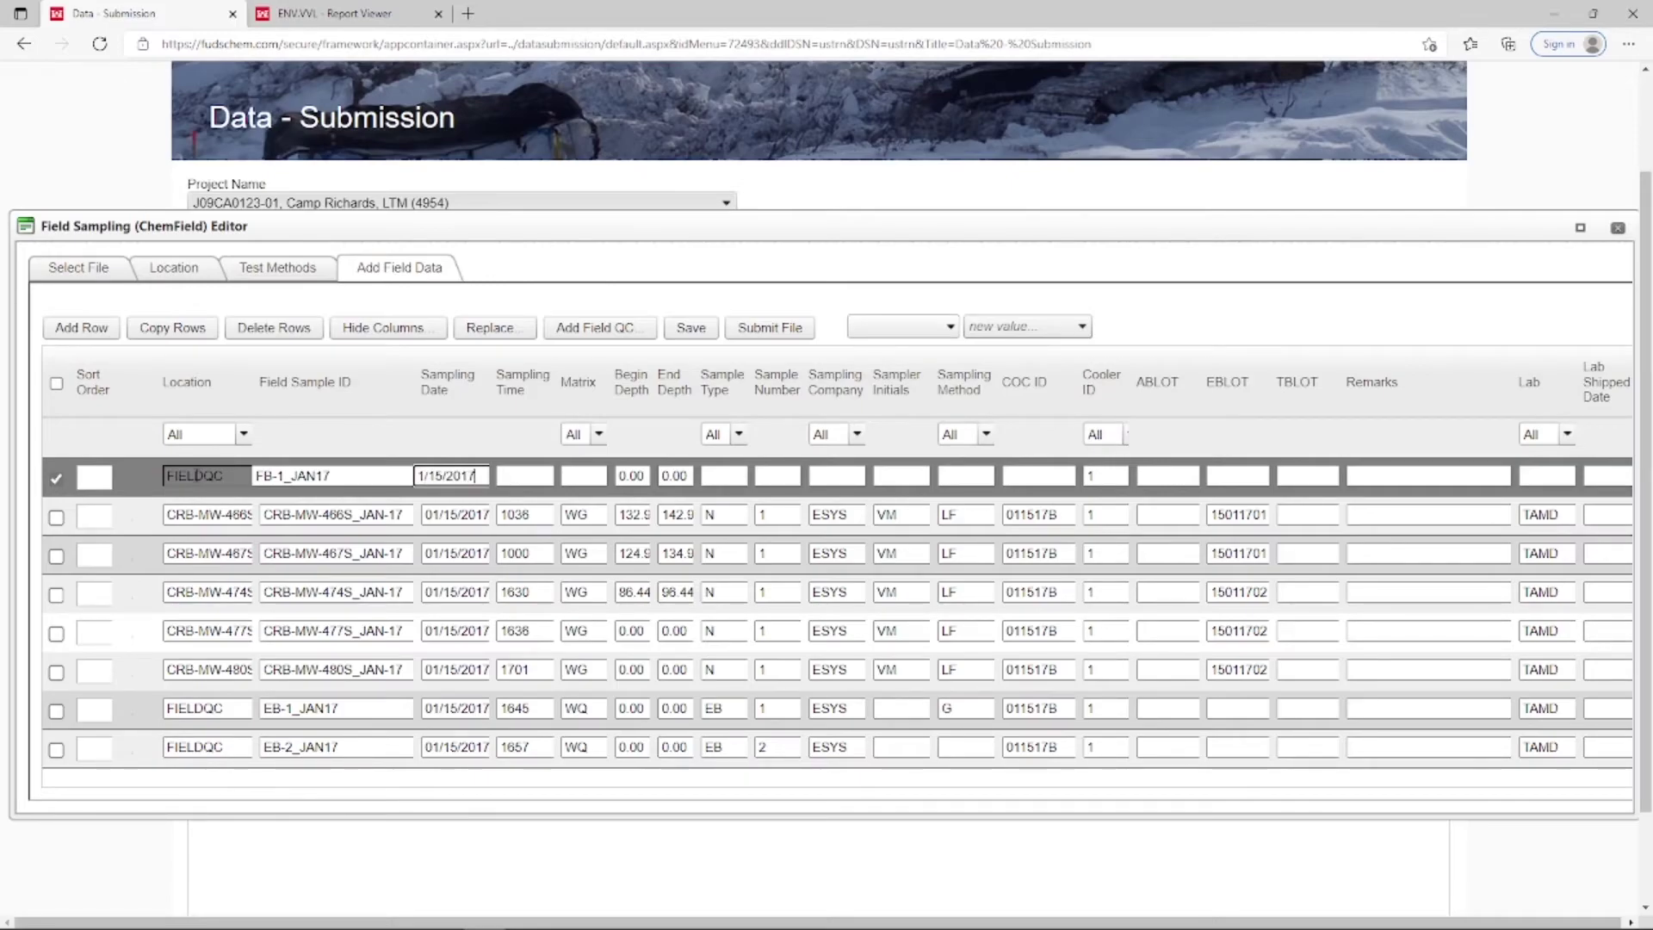
key(Tab)
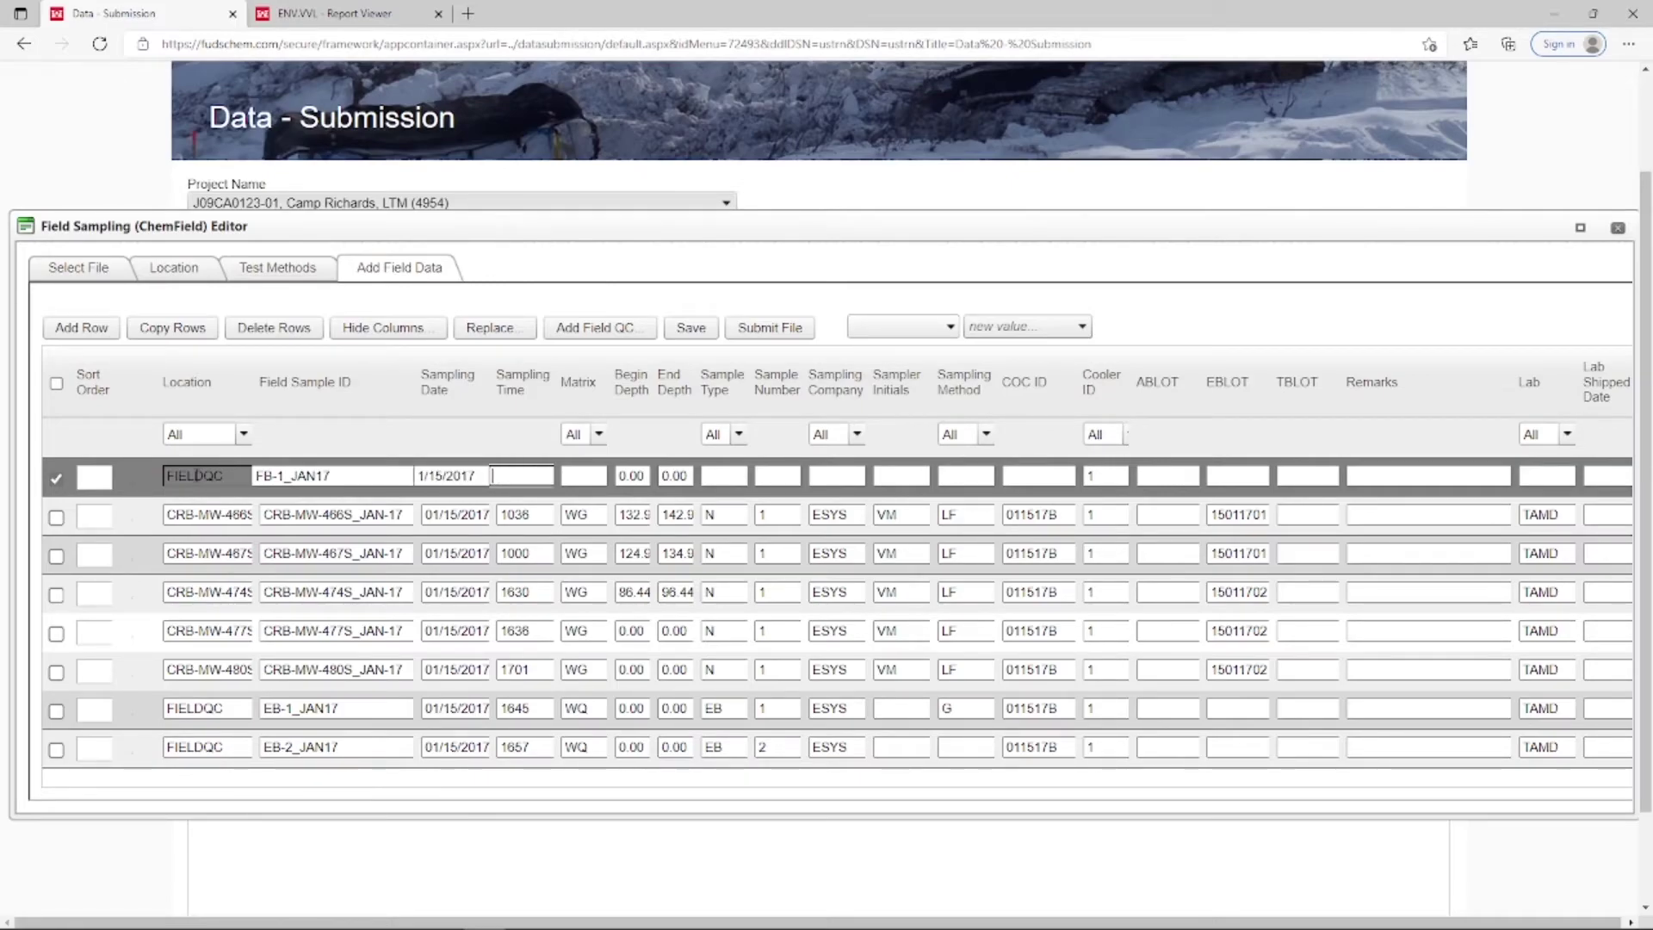
text(0900)
key(Tab)
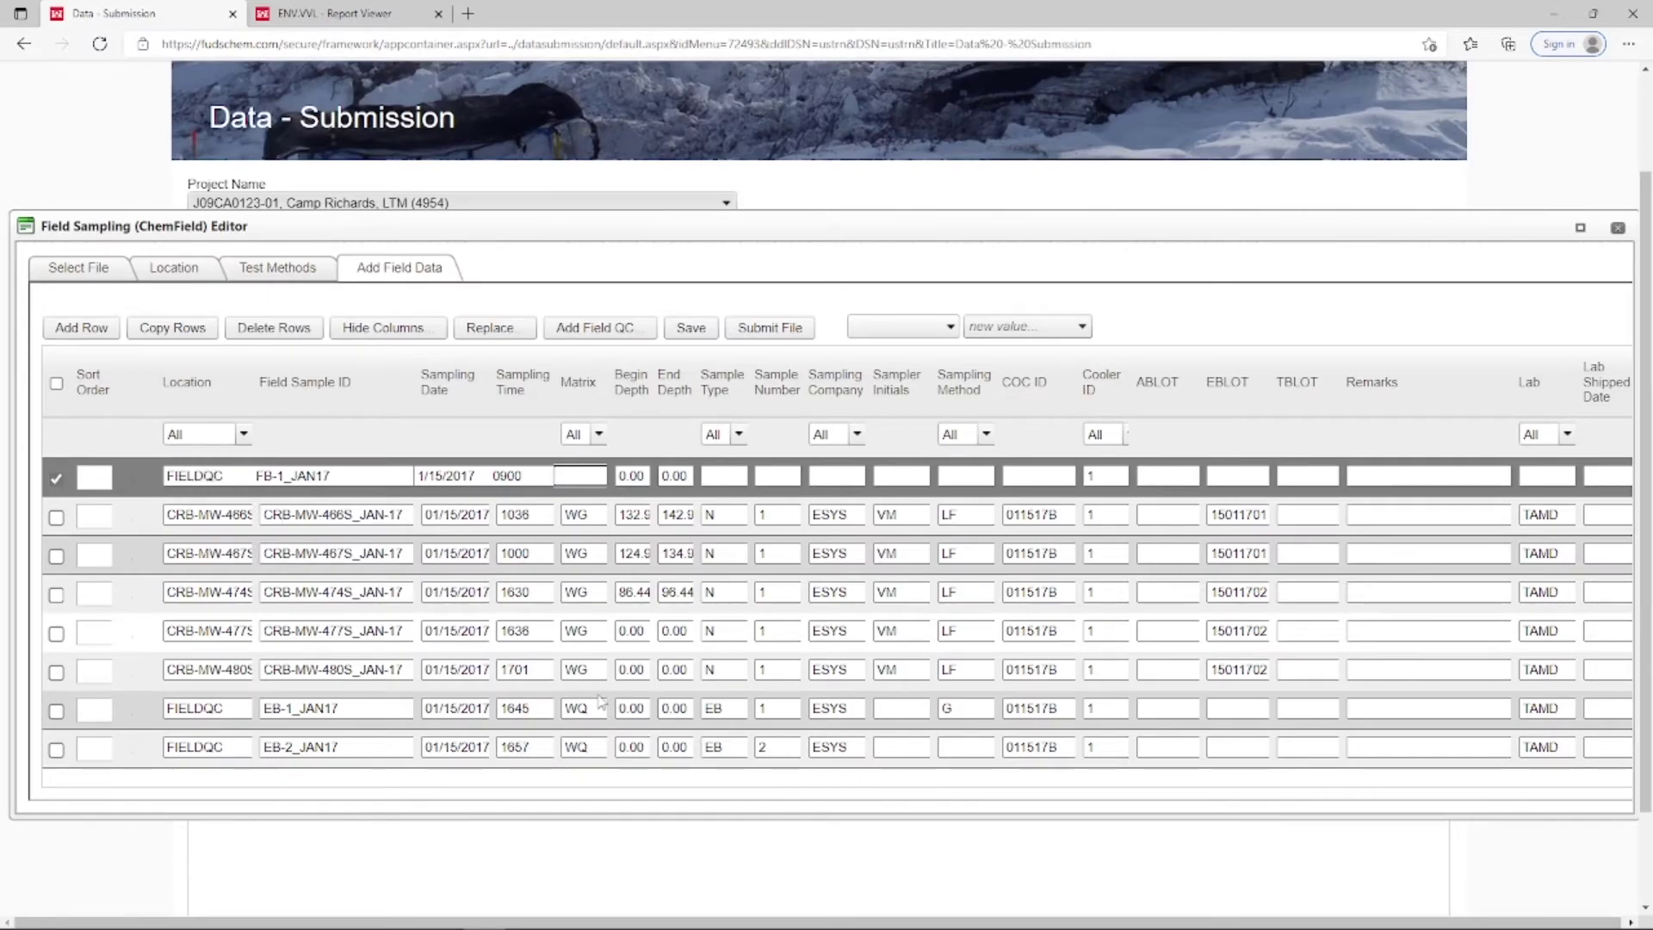
Set the FB-1_JAN17 record's matrix to WQ, sample type to FB, sample number to 1 and sampling company to ESYS.
text(WQ)
key(Tab)
key(Tab)
key(Tab)
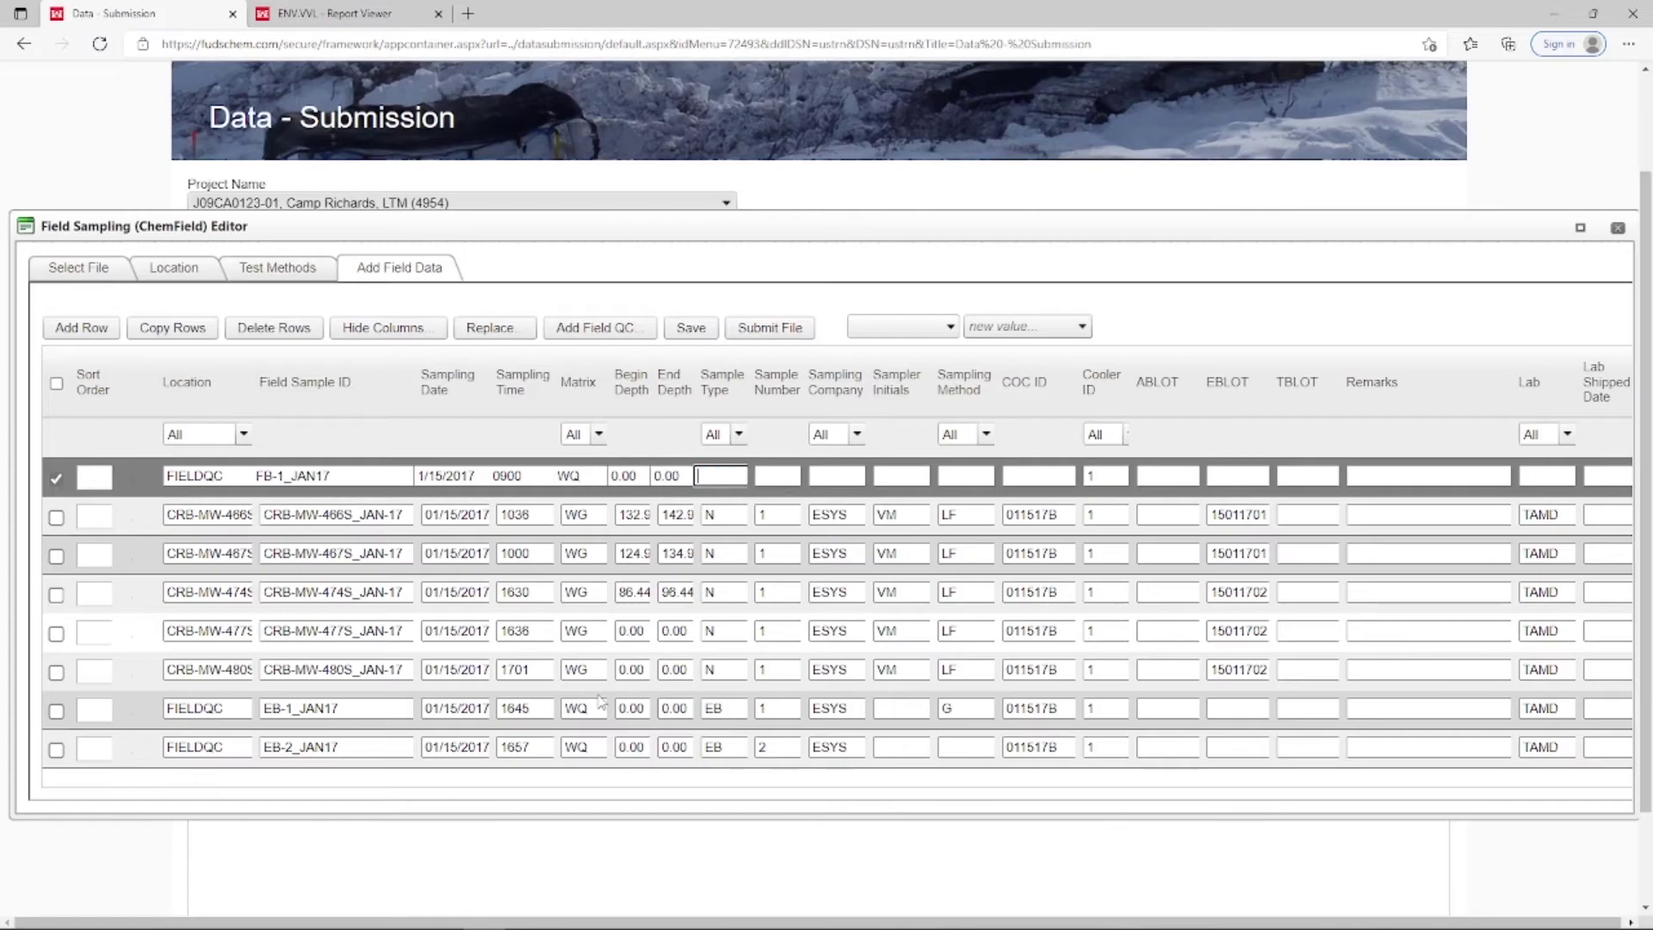
text(FB)
key(Tab)
key(Tab)
text(ESYS)
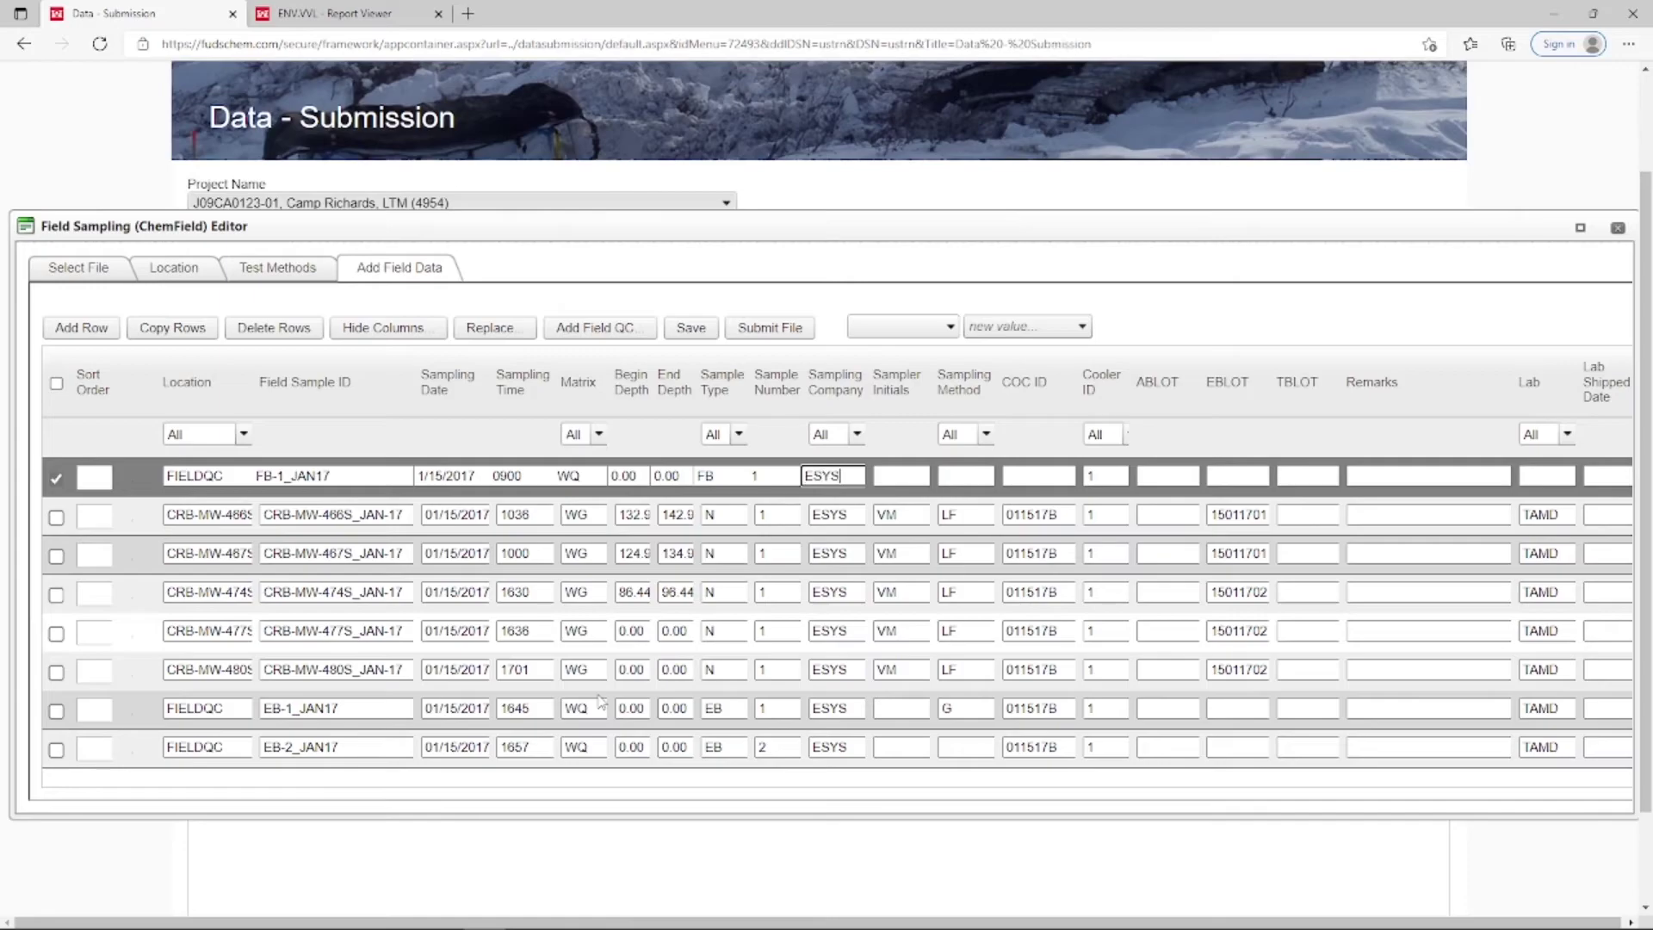
Enter the sampler's initials, sampling method LF and COC ID 011517B for the FB-1_JAN17 record.
key(Tab)
text(VM)
key(Tab)
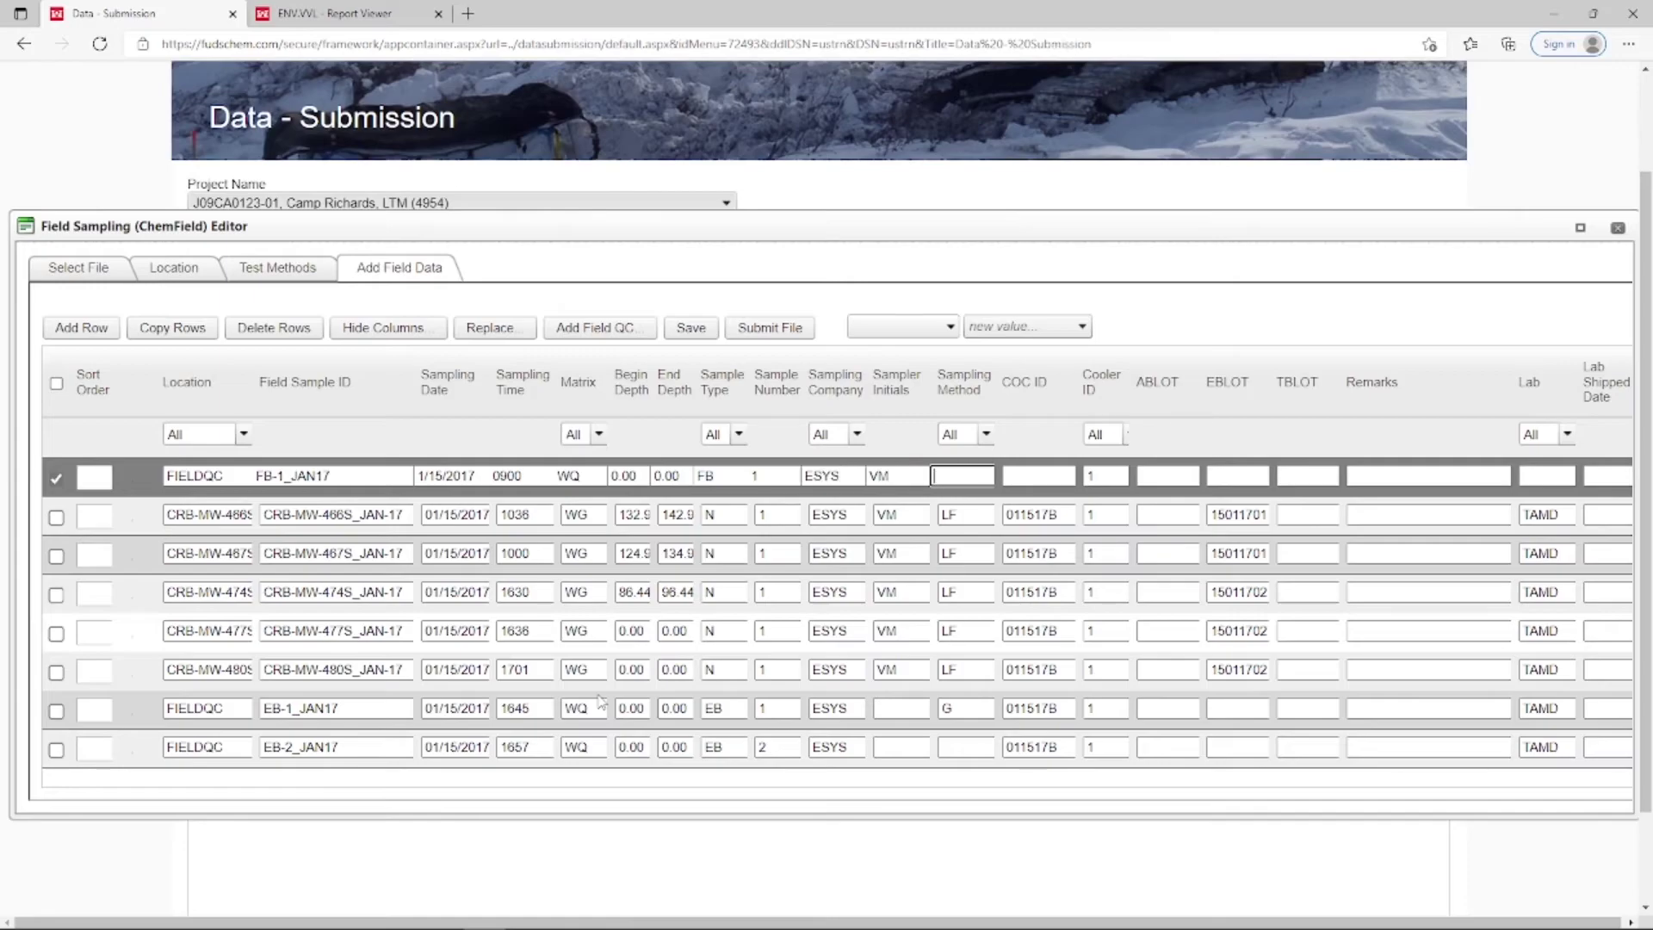
text(LF)
key(Tab)
text(011517B)
key(Tab)
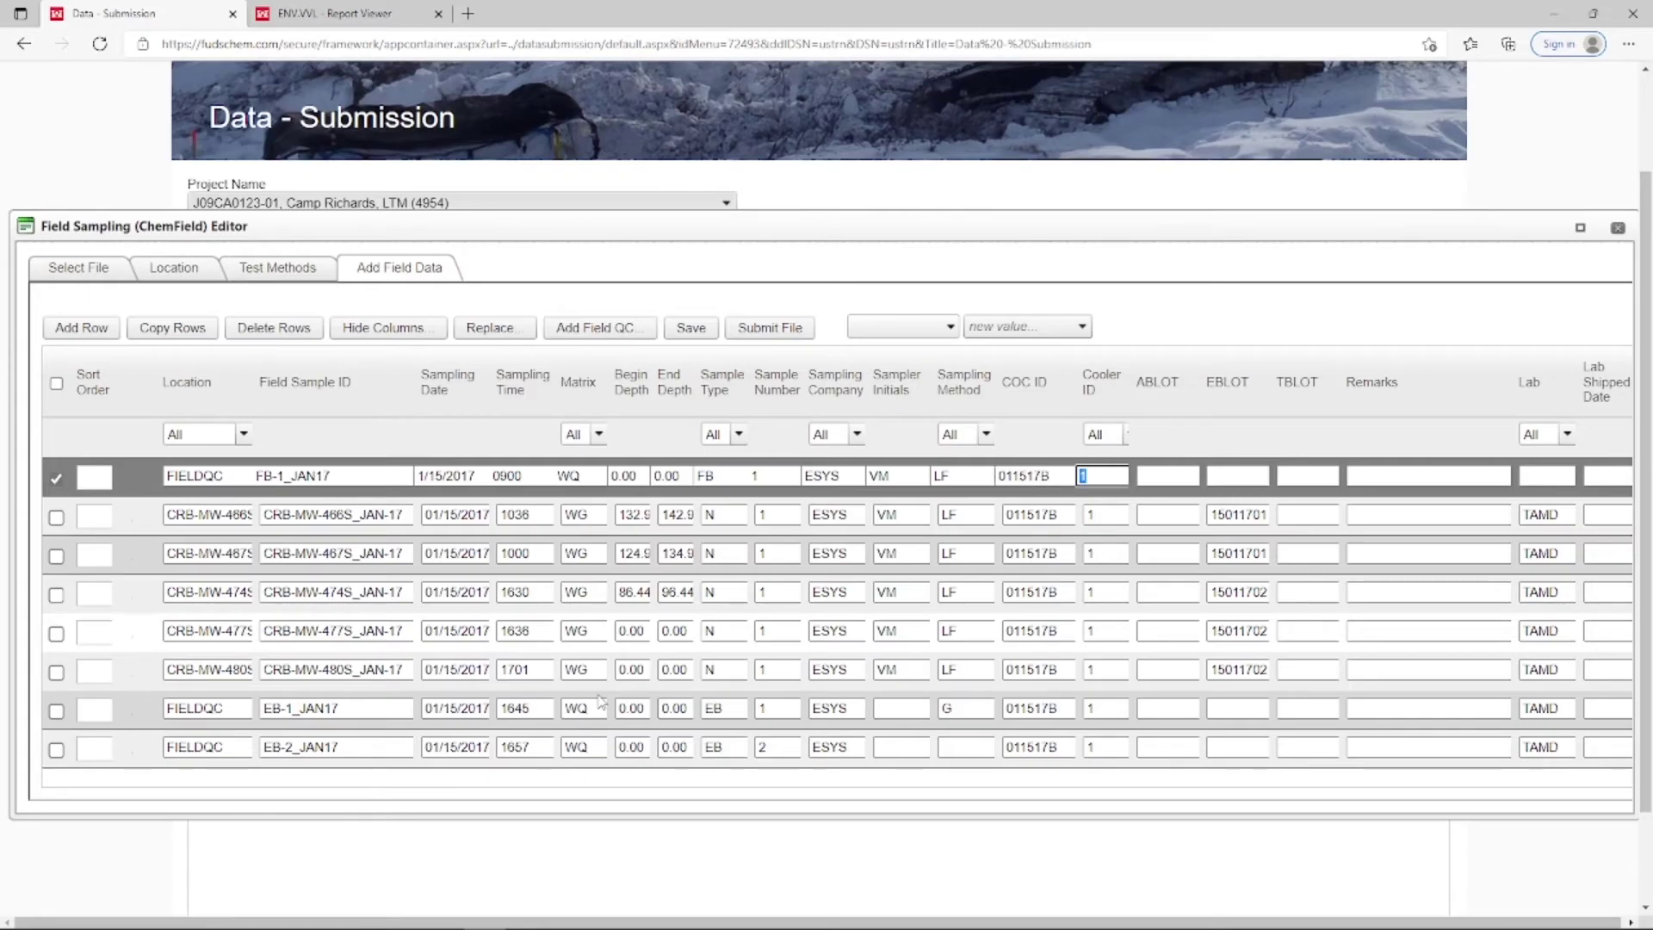
Set the lab of the FB-1_JAN17 record to TAMD, skipping the cooler, lot and remarks fields.
key(Tab)
key(Tab)
key(Tab)
key(Tab)
key(Tab)
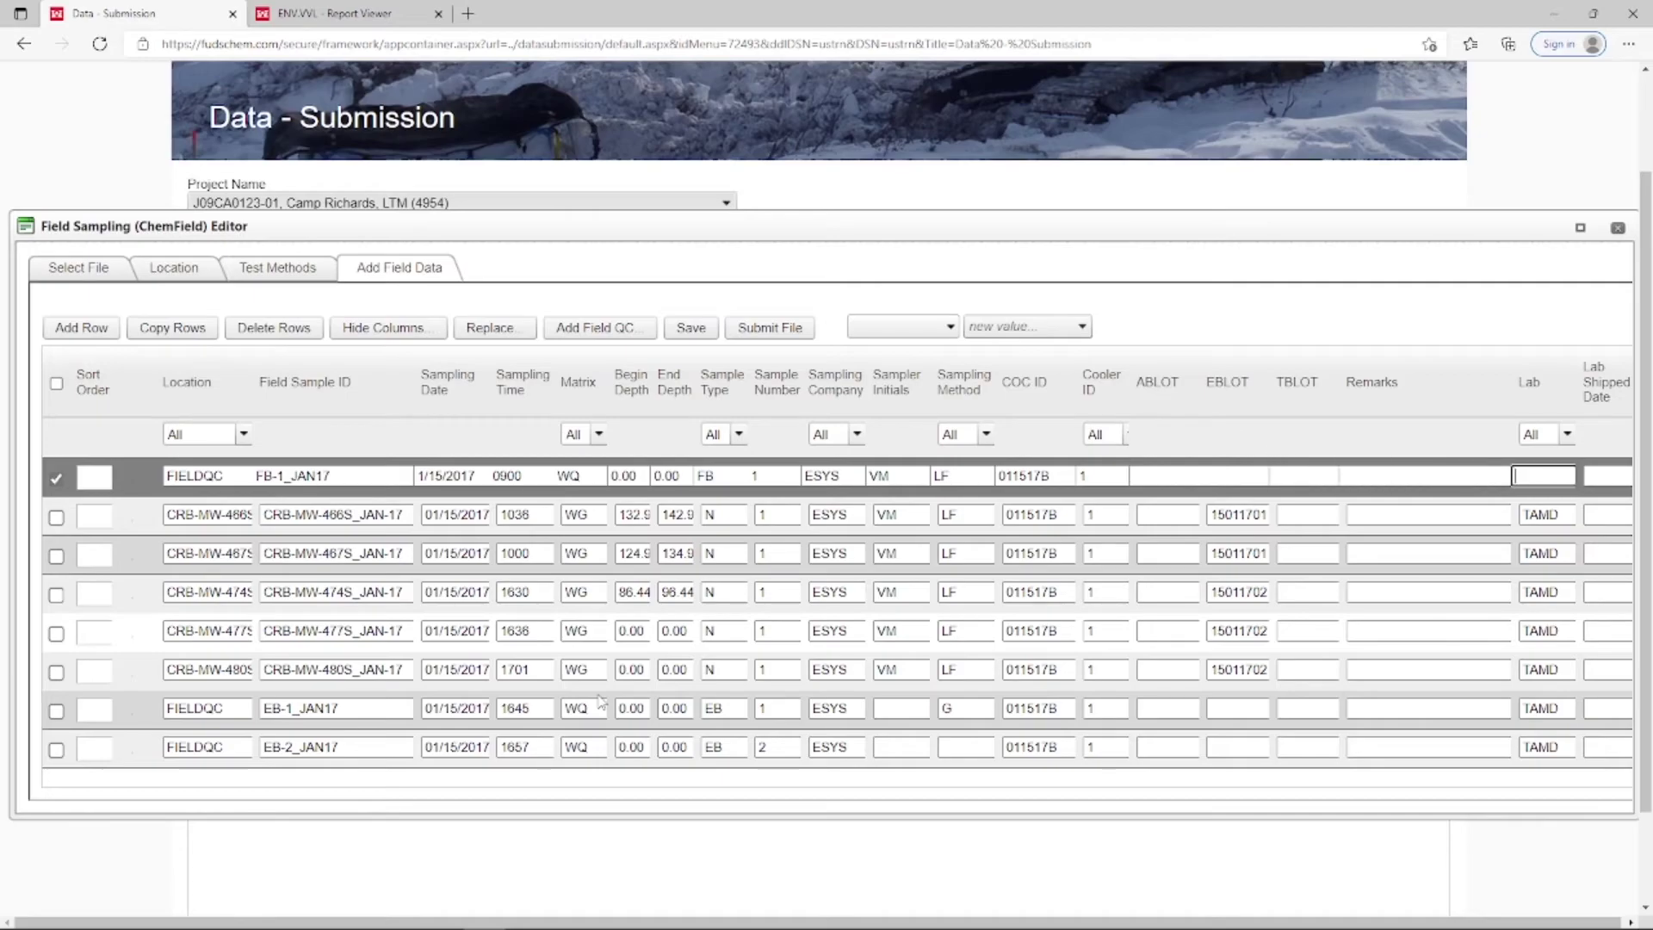
text(TAMD)
scroll(1156, 420, right, 10)
click(826, 479)
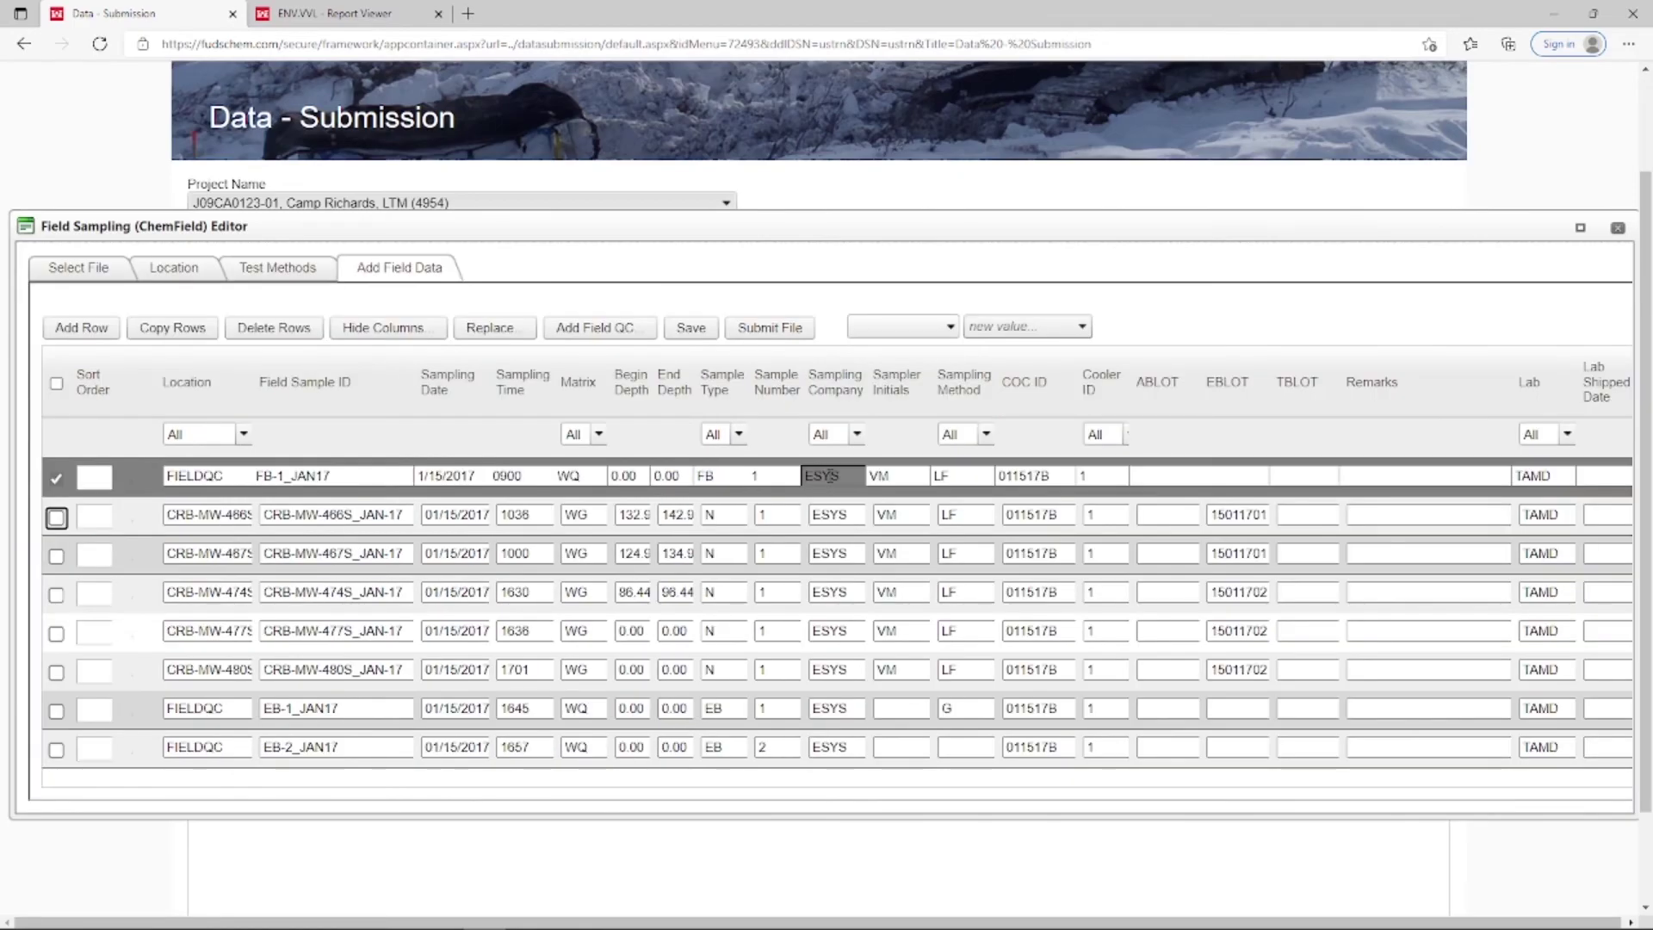
Set the sampling method of the EB-2_JAN17 record to G and save the field data.
click(979, 746)
text(G)
click(698, 334)
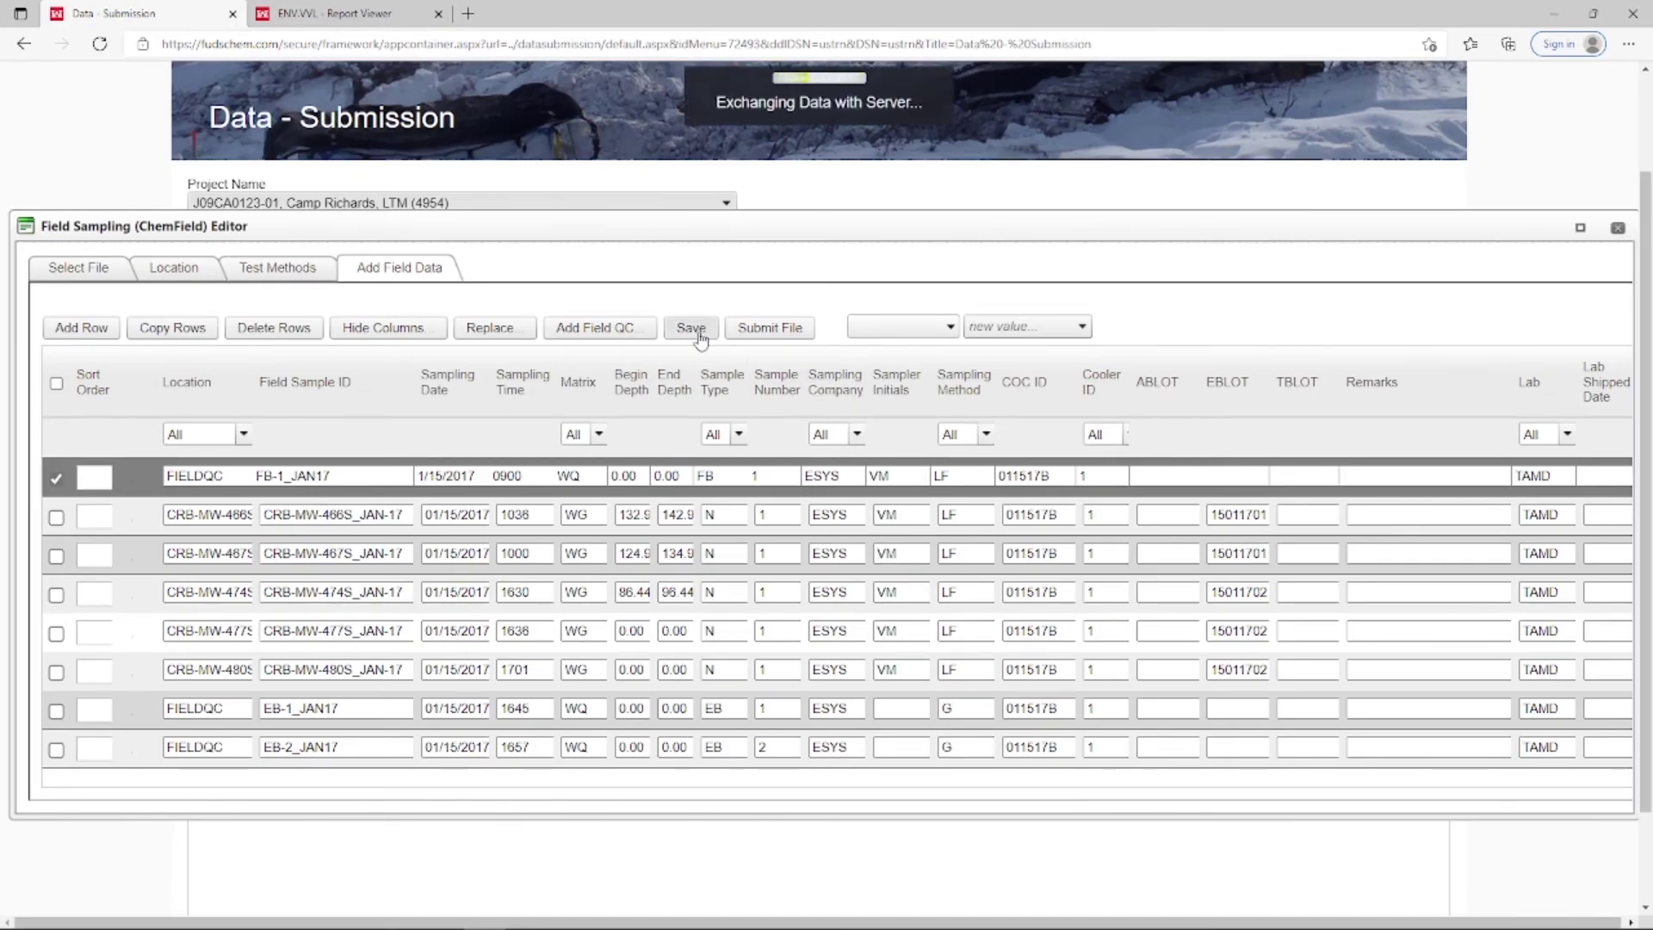
click(972, 136)
Submit the field sampling file for screening and select the Example COC file among the matching files.
click(797, 332)
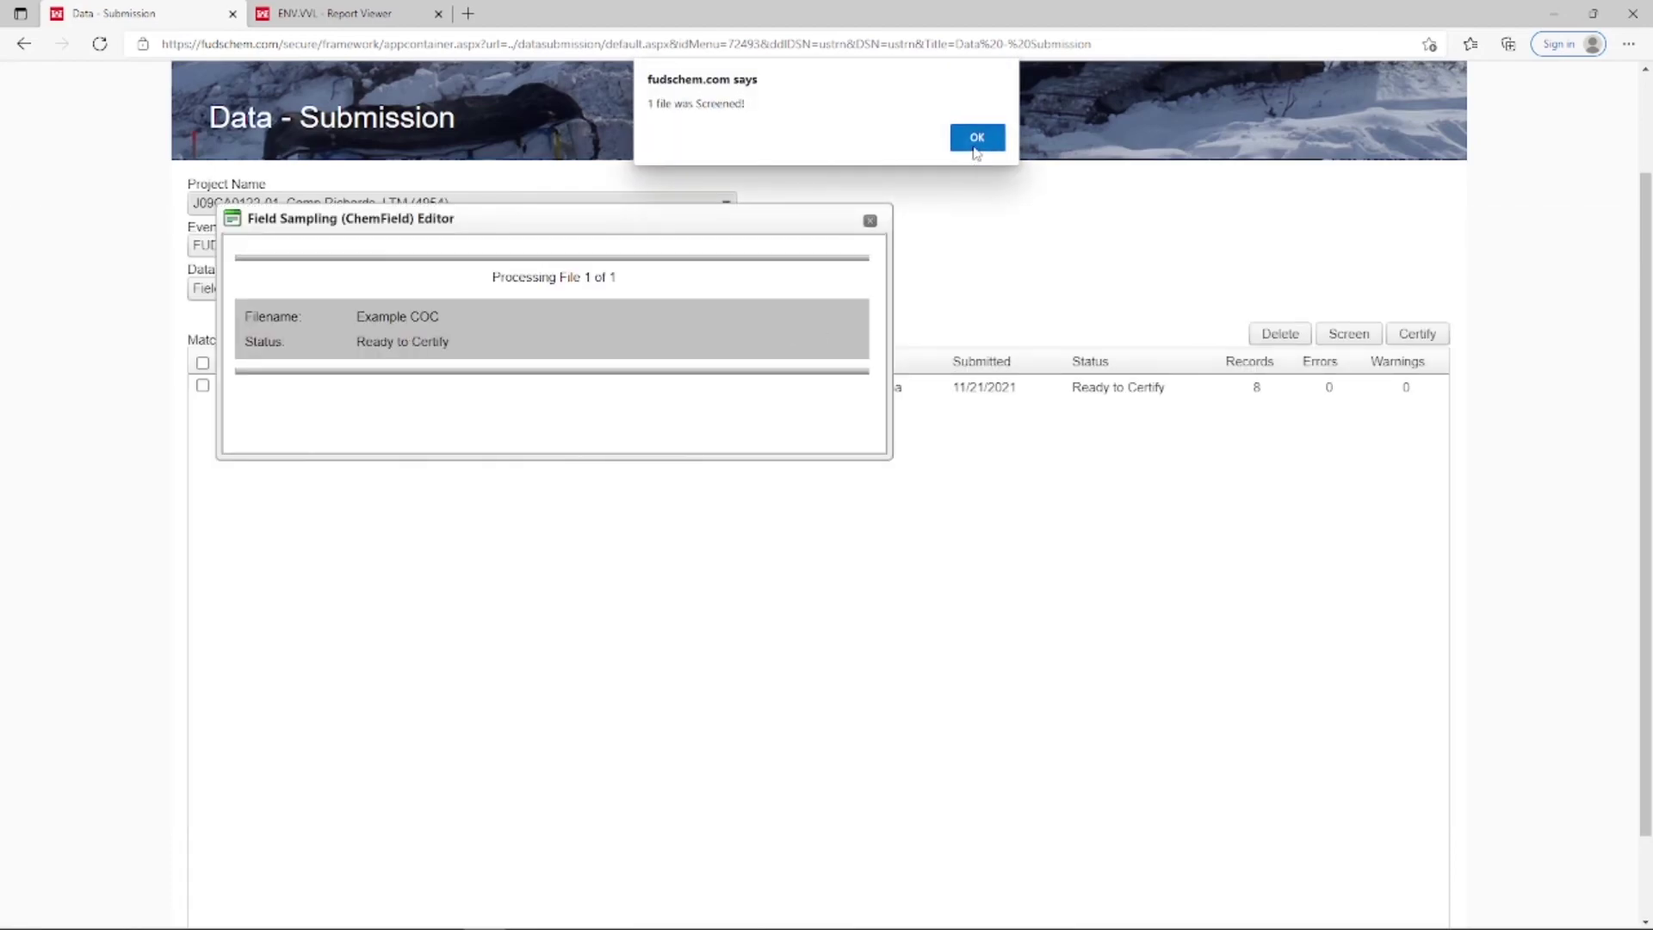
click(975, 136)
click(202, 386)
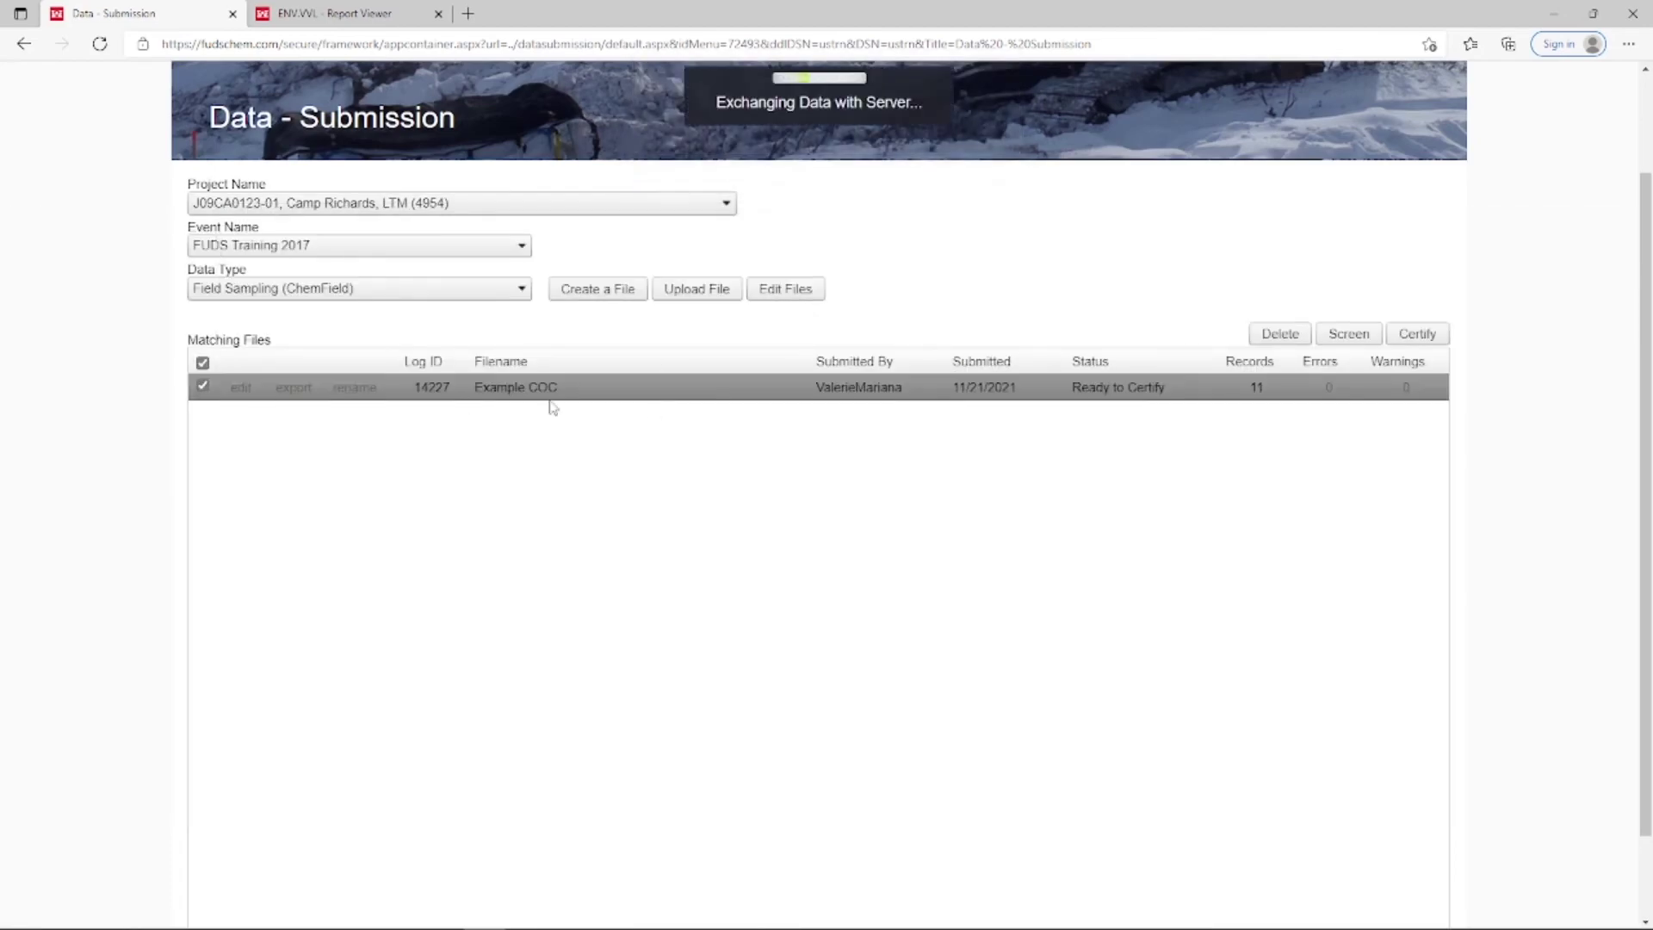